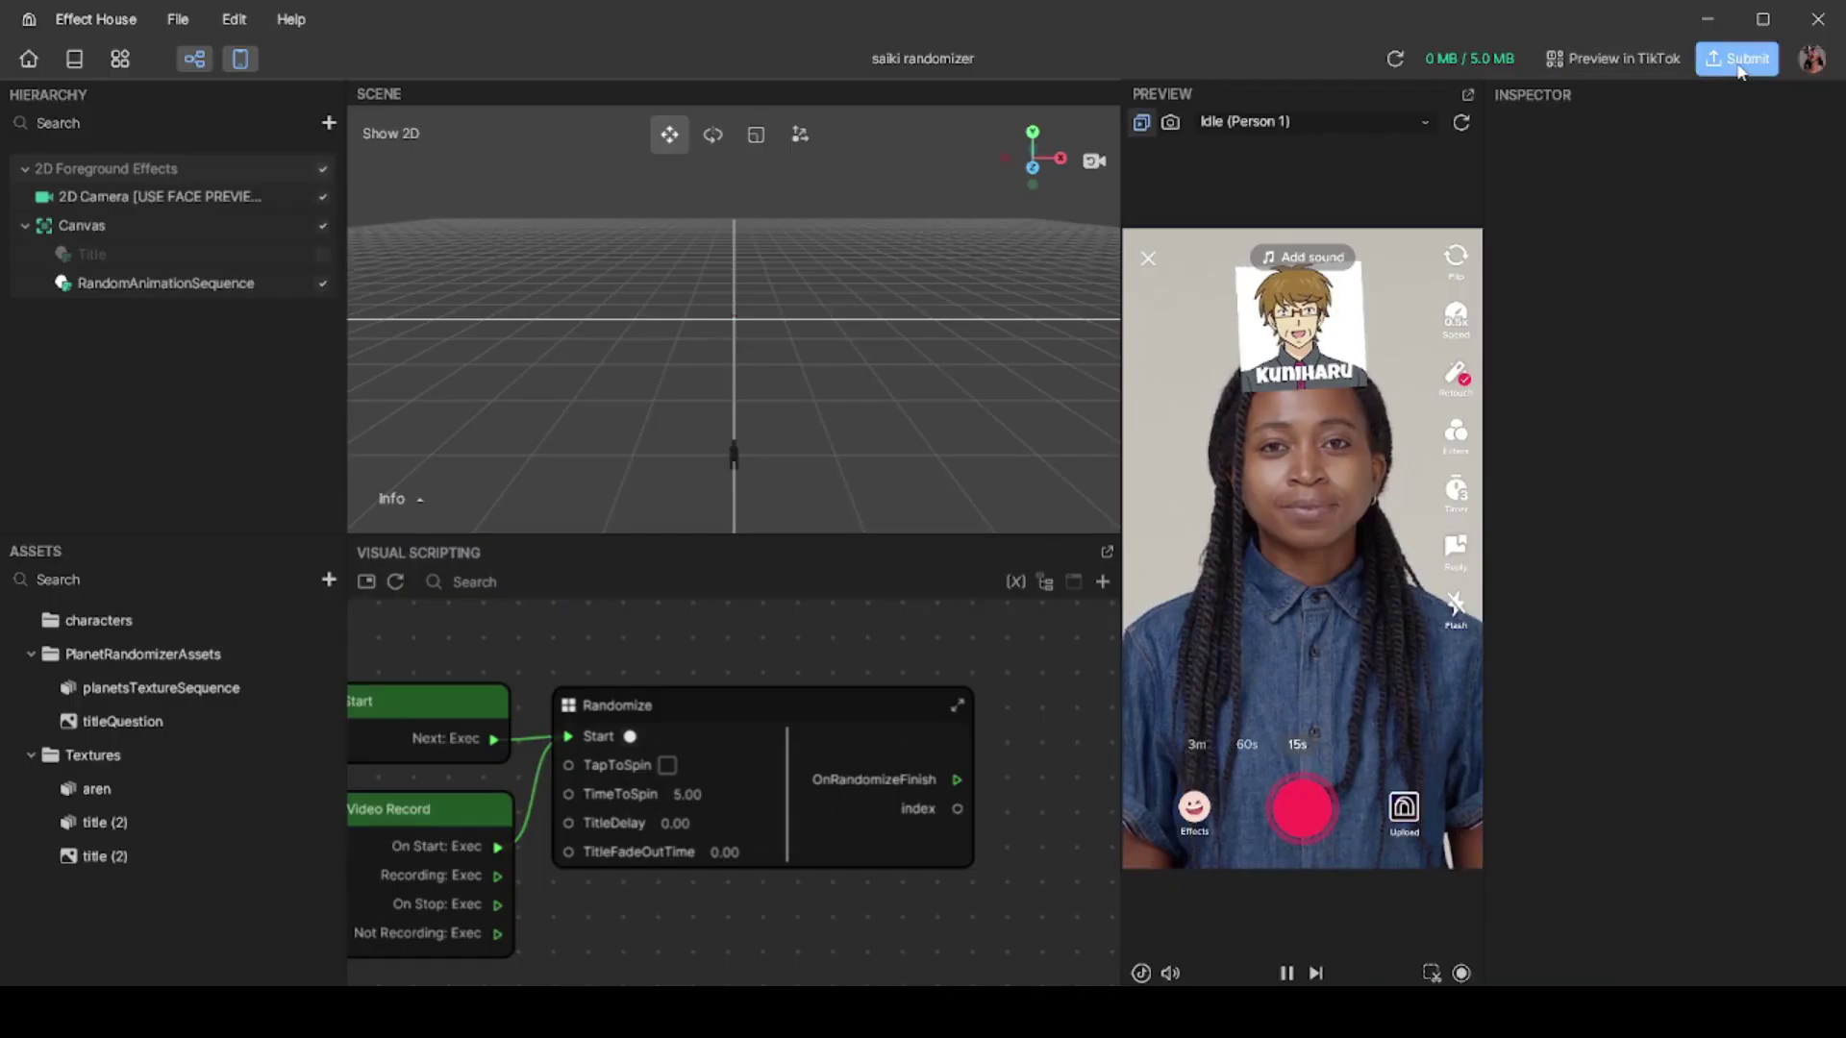
Step: Start submitting the effect and rename it from 'Randomizer 2D' to 'Saiki K main characters'
left_click(1738, 62)
left_click(1739, 67)
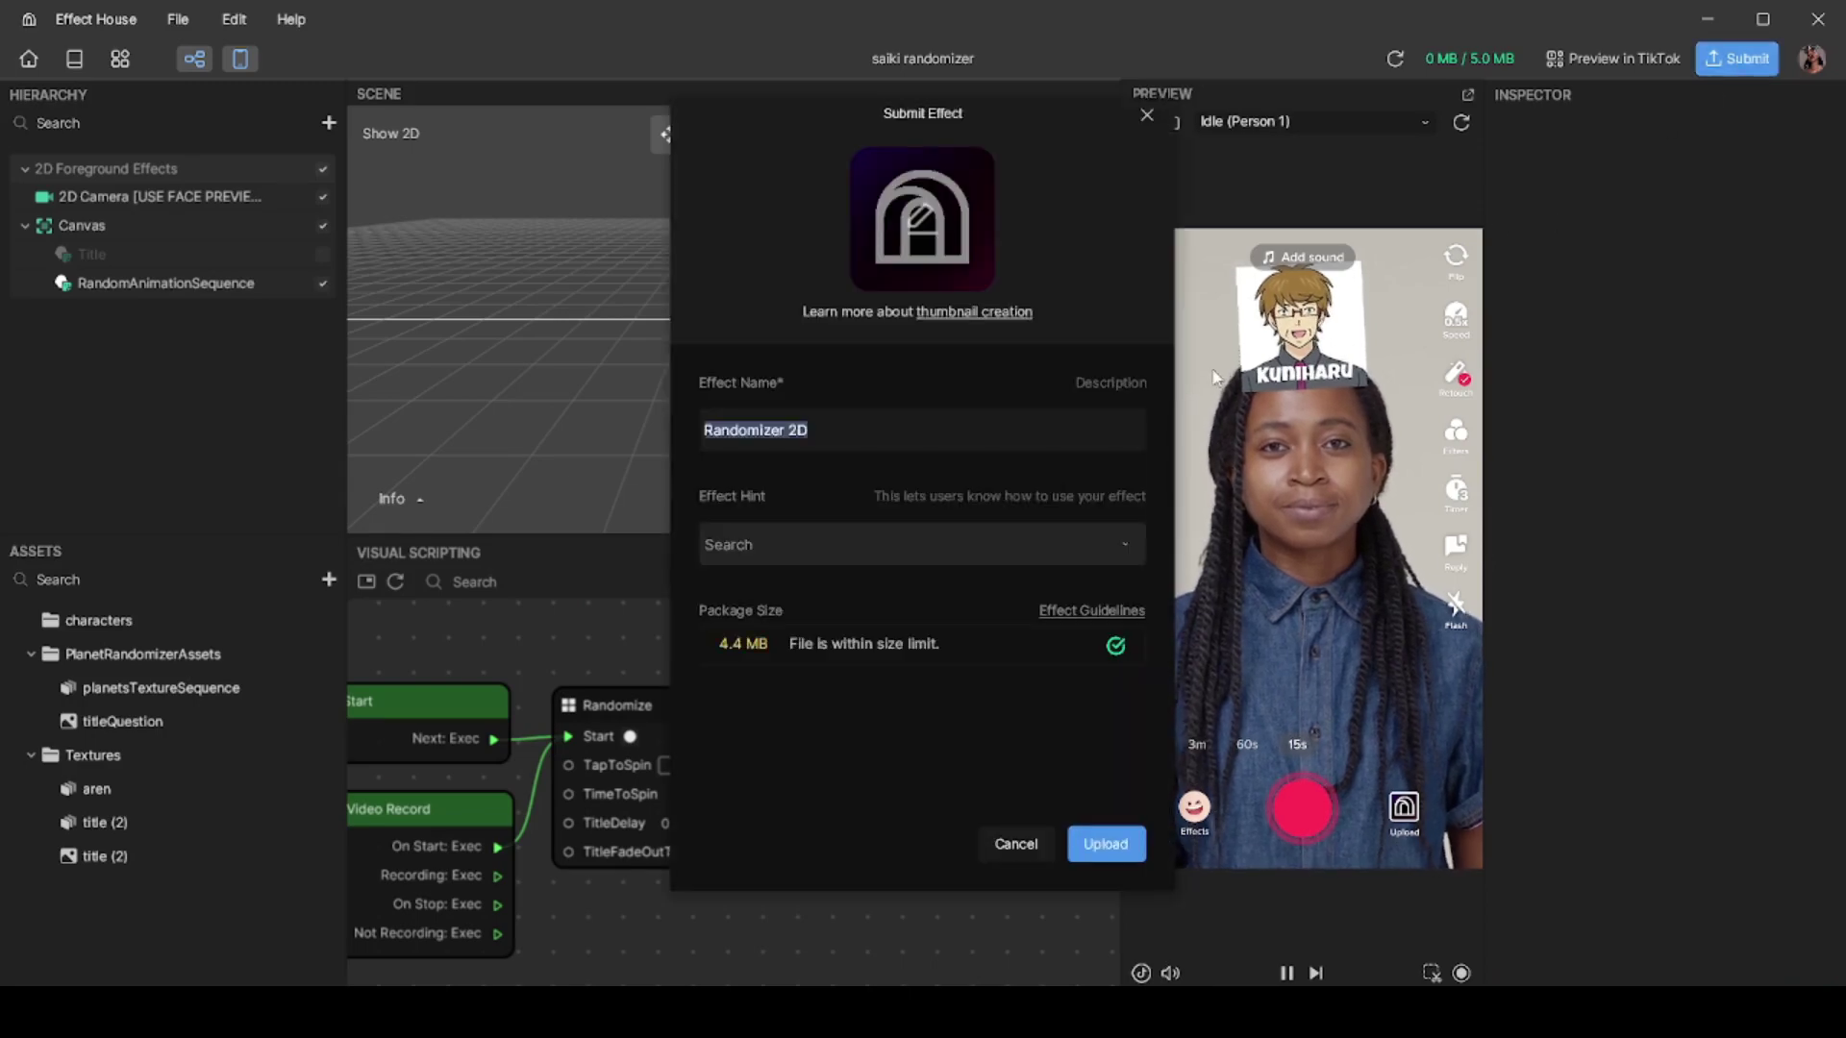
type("Saik")
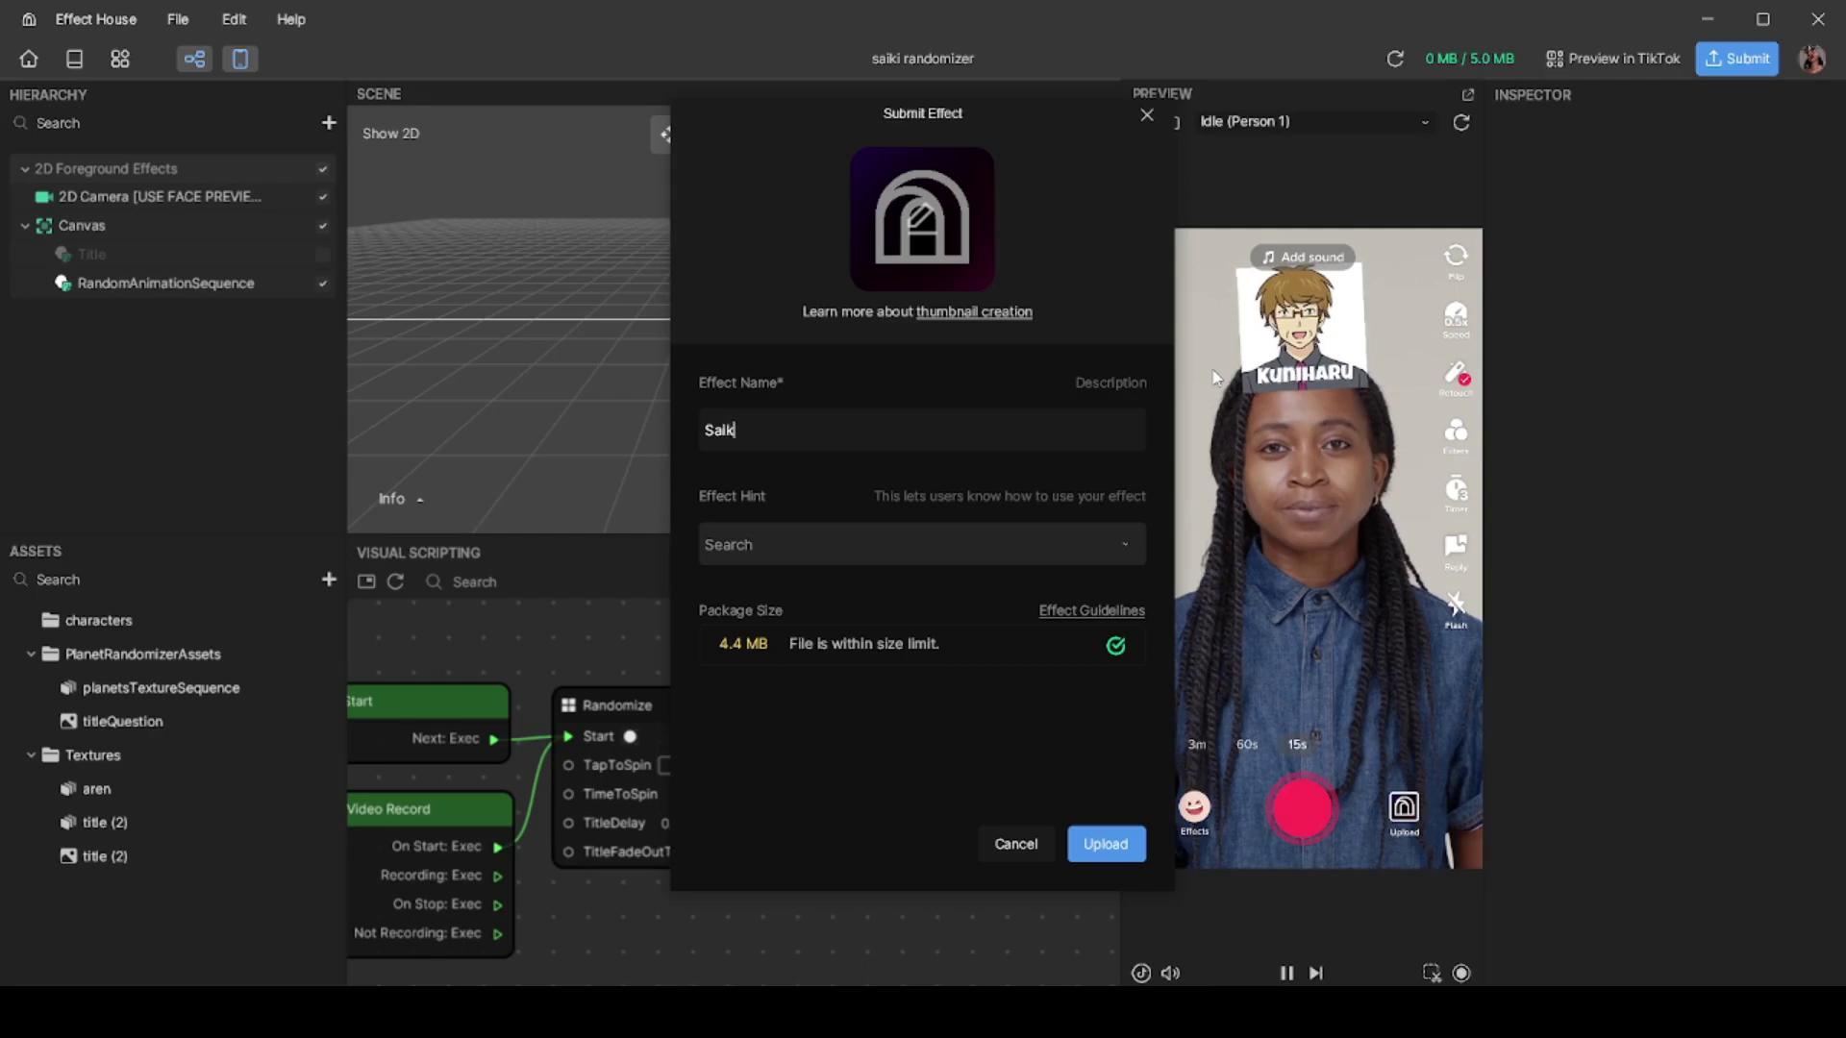
type("i K")
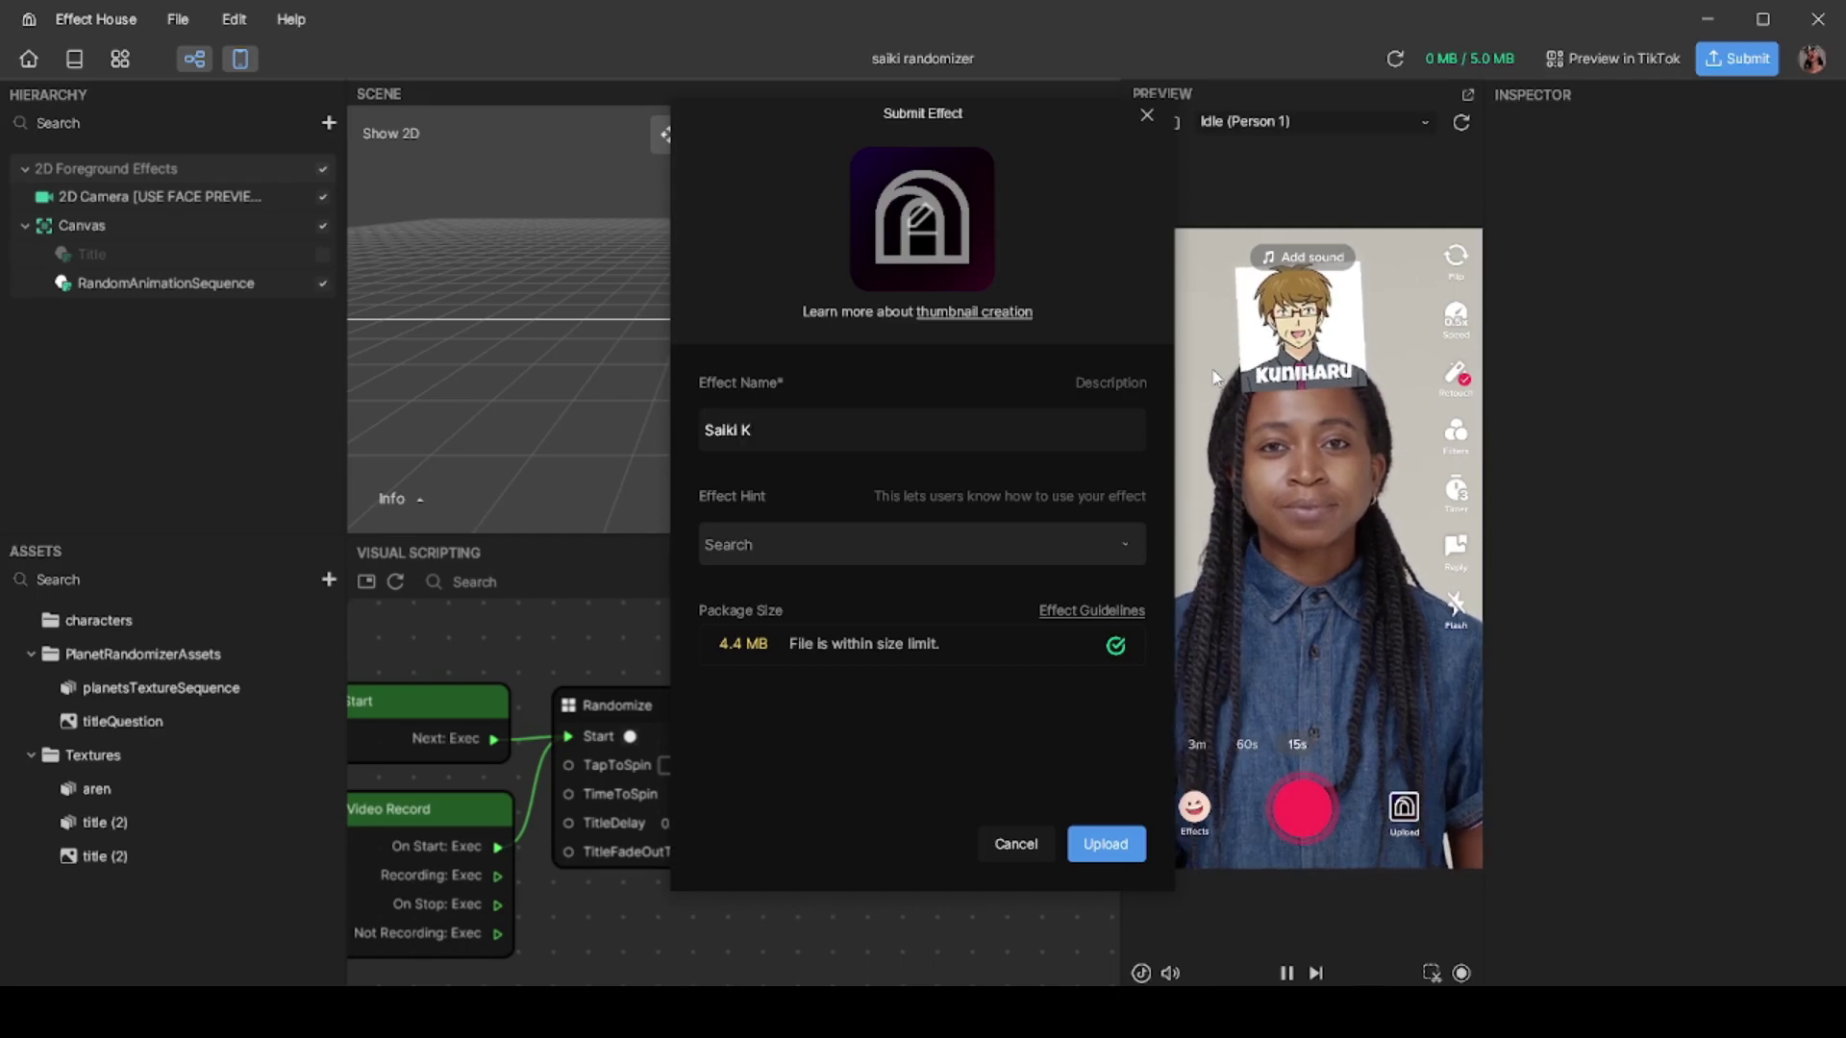
type(" main")
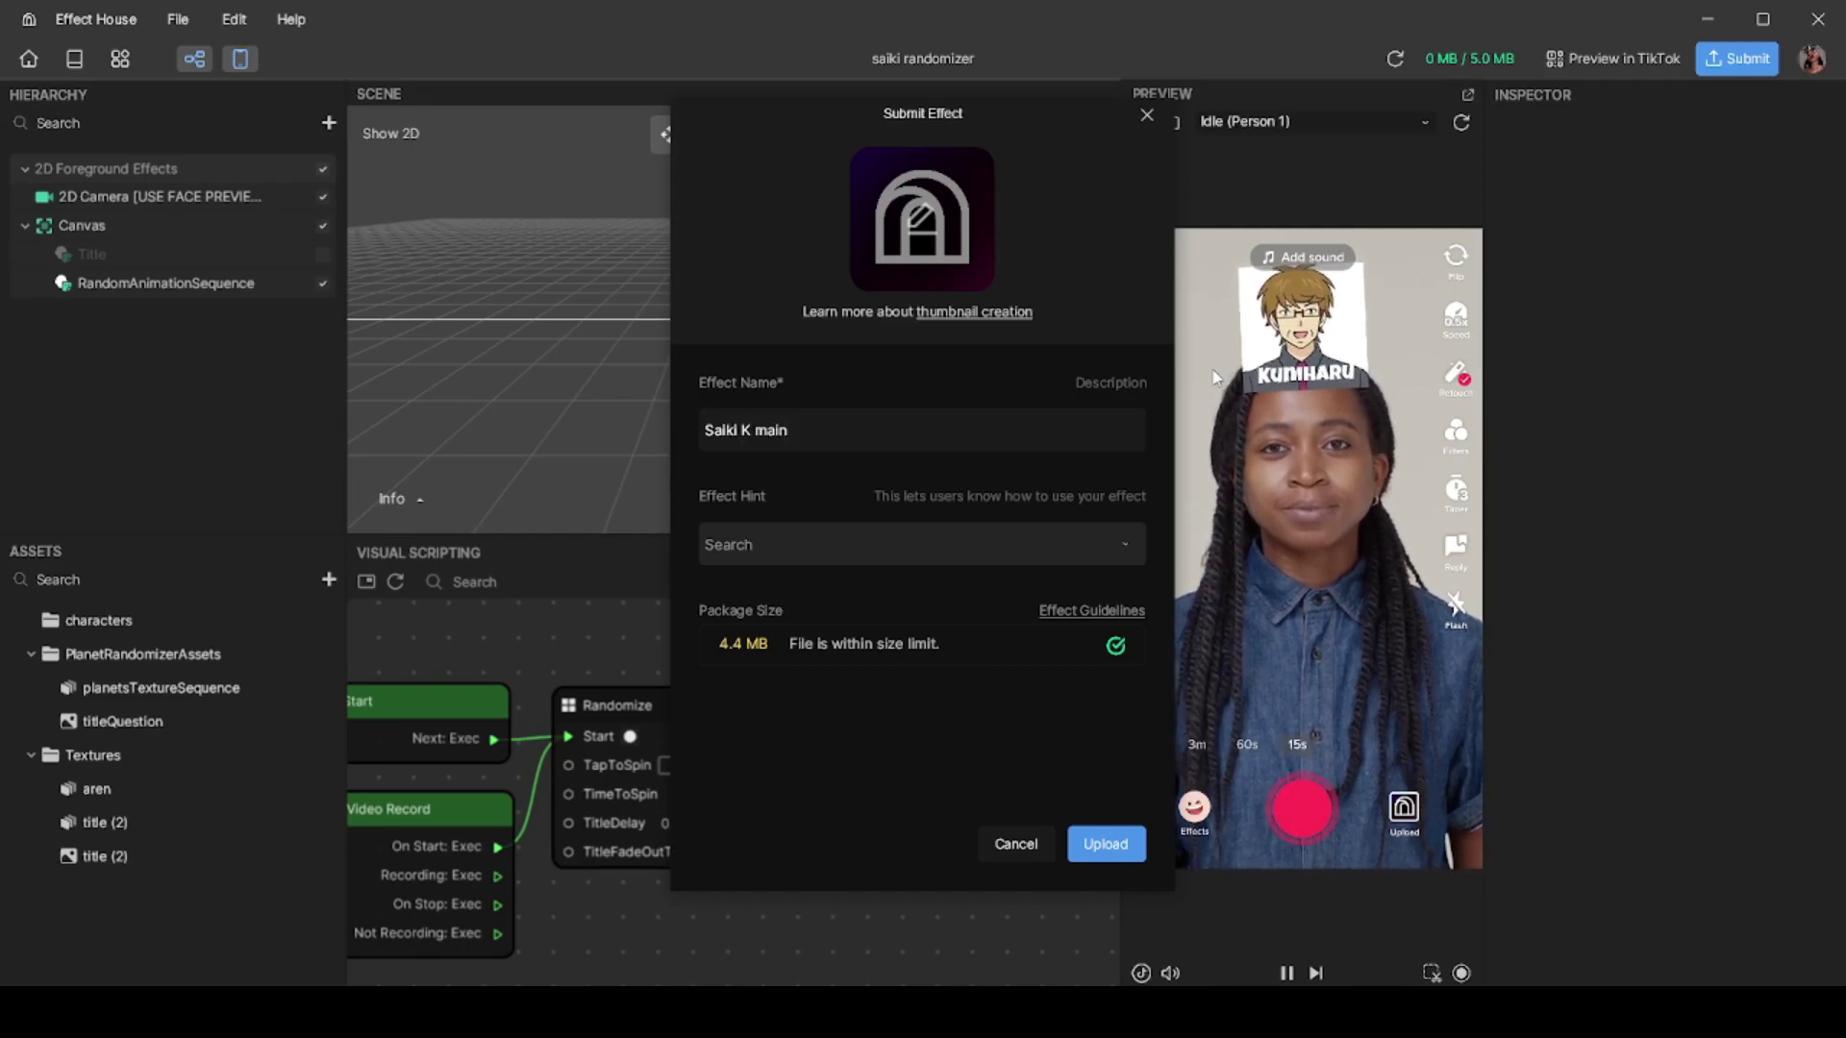
type(" characters")
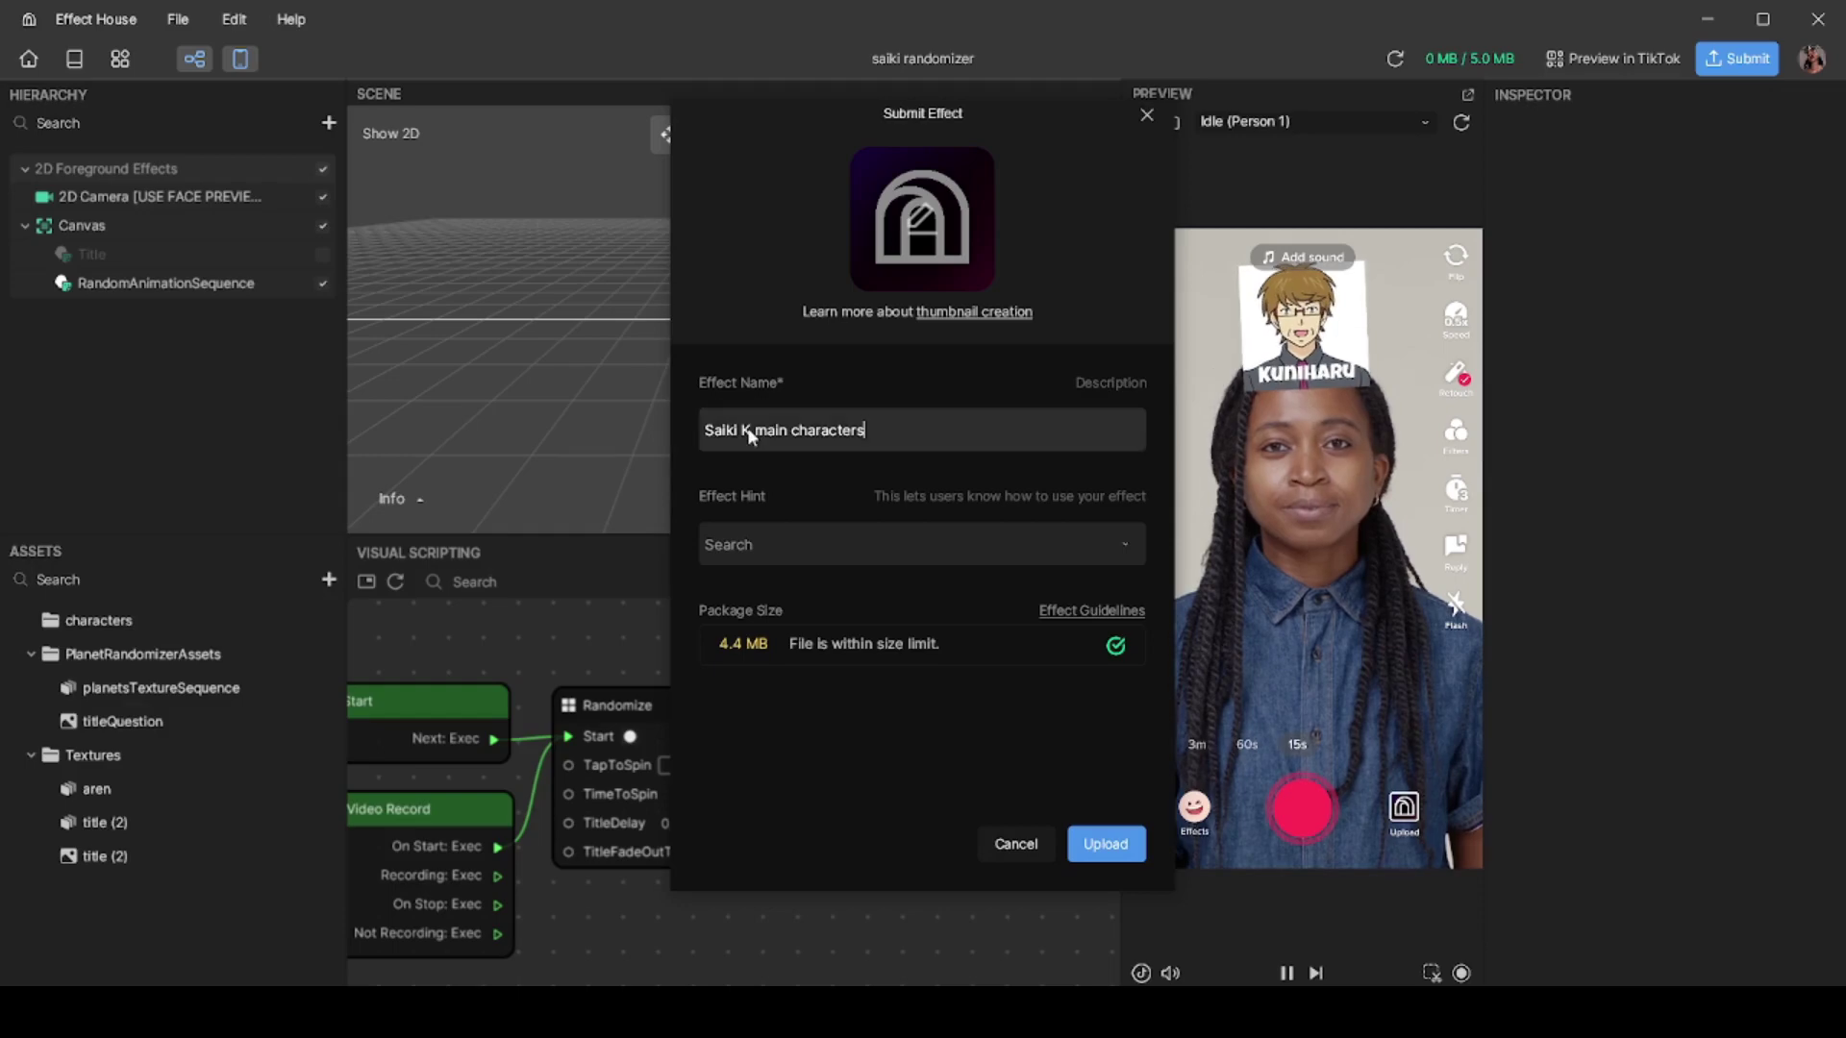
Step: Set the Effect Hint to None, then browse the other hint options in the list
left_click(783, 544)
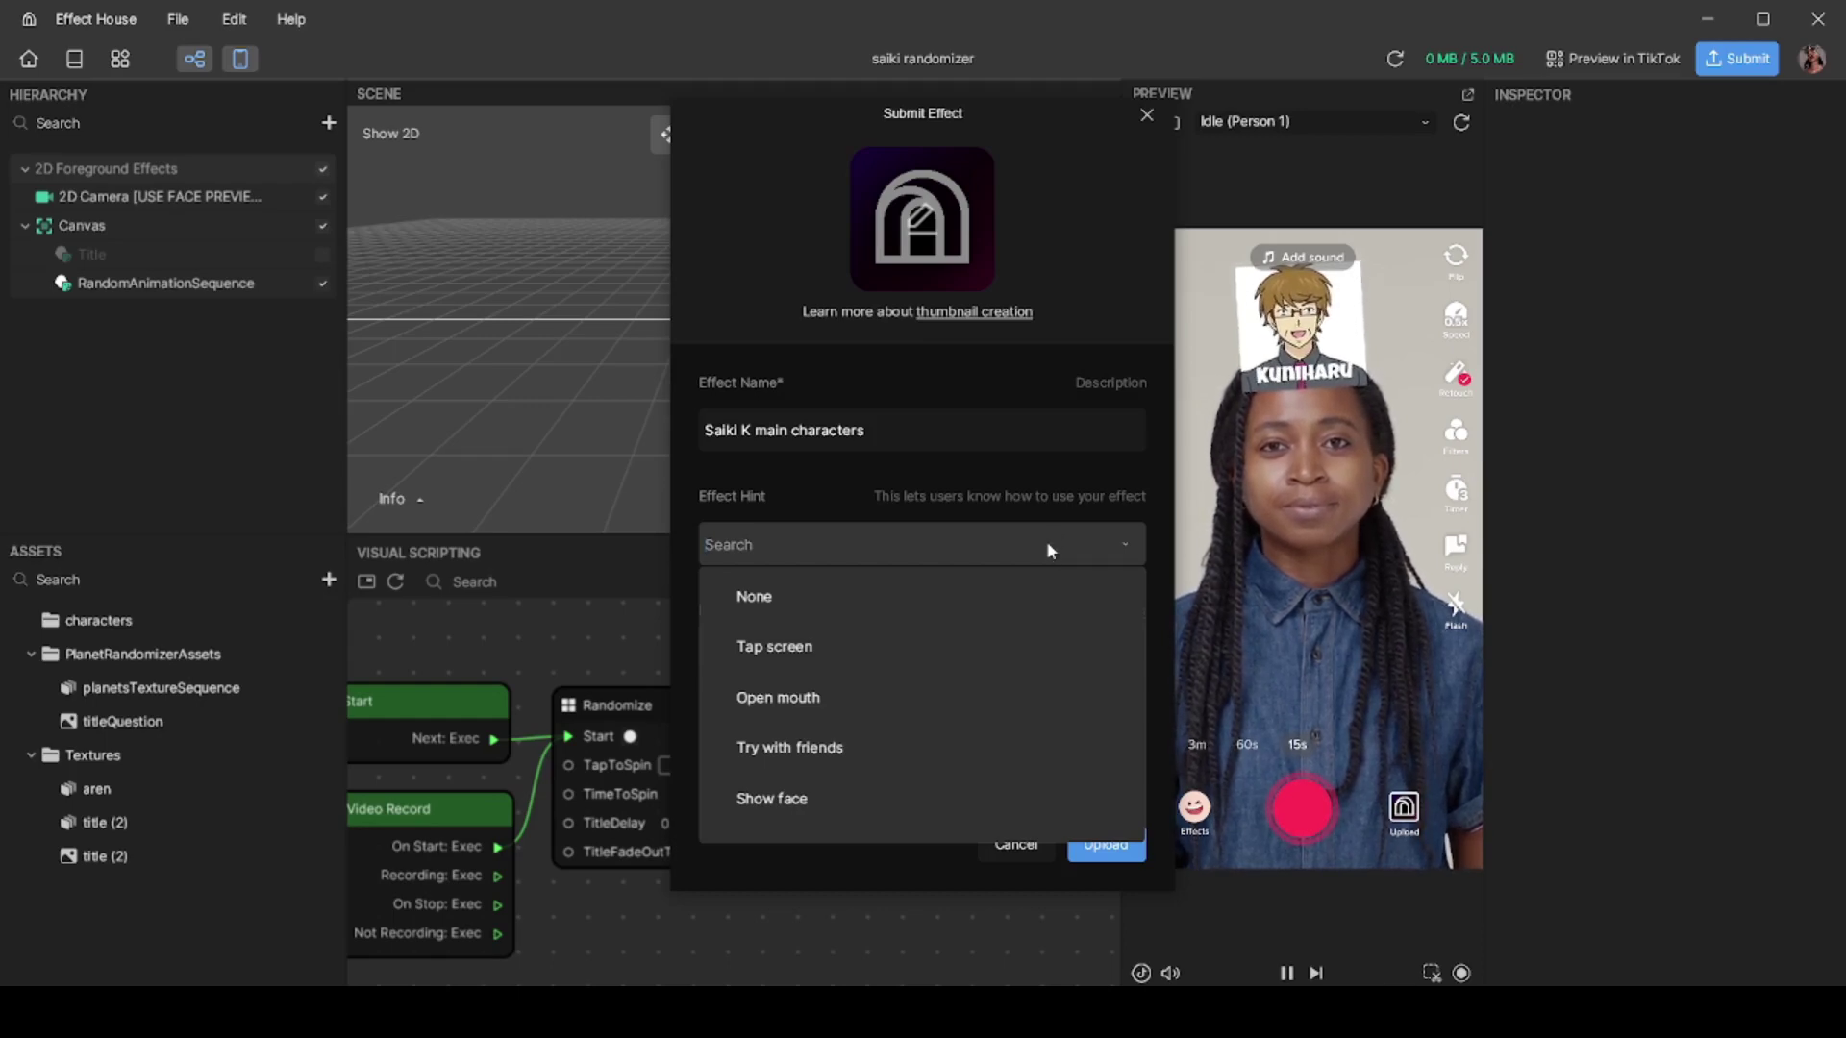
left_click(1006, 603)
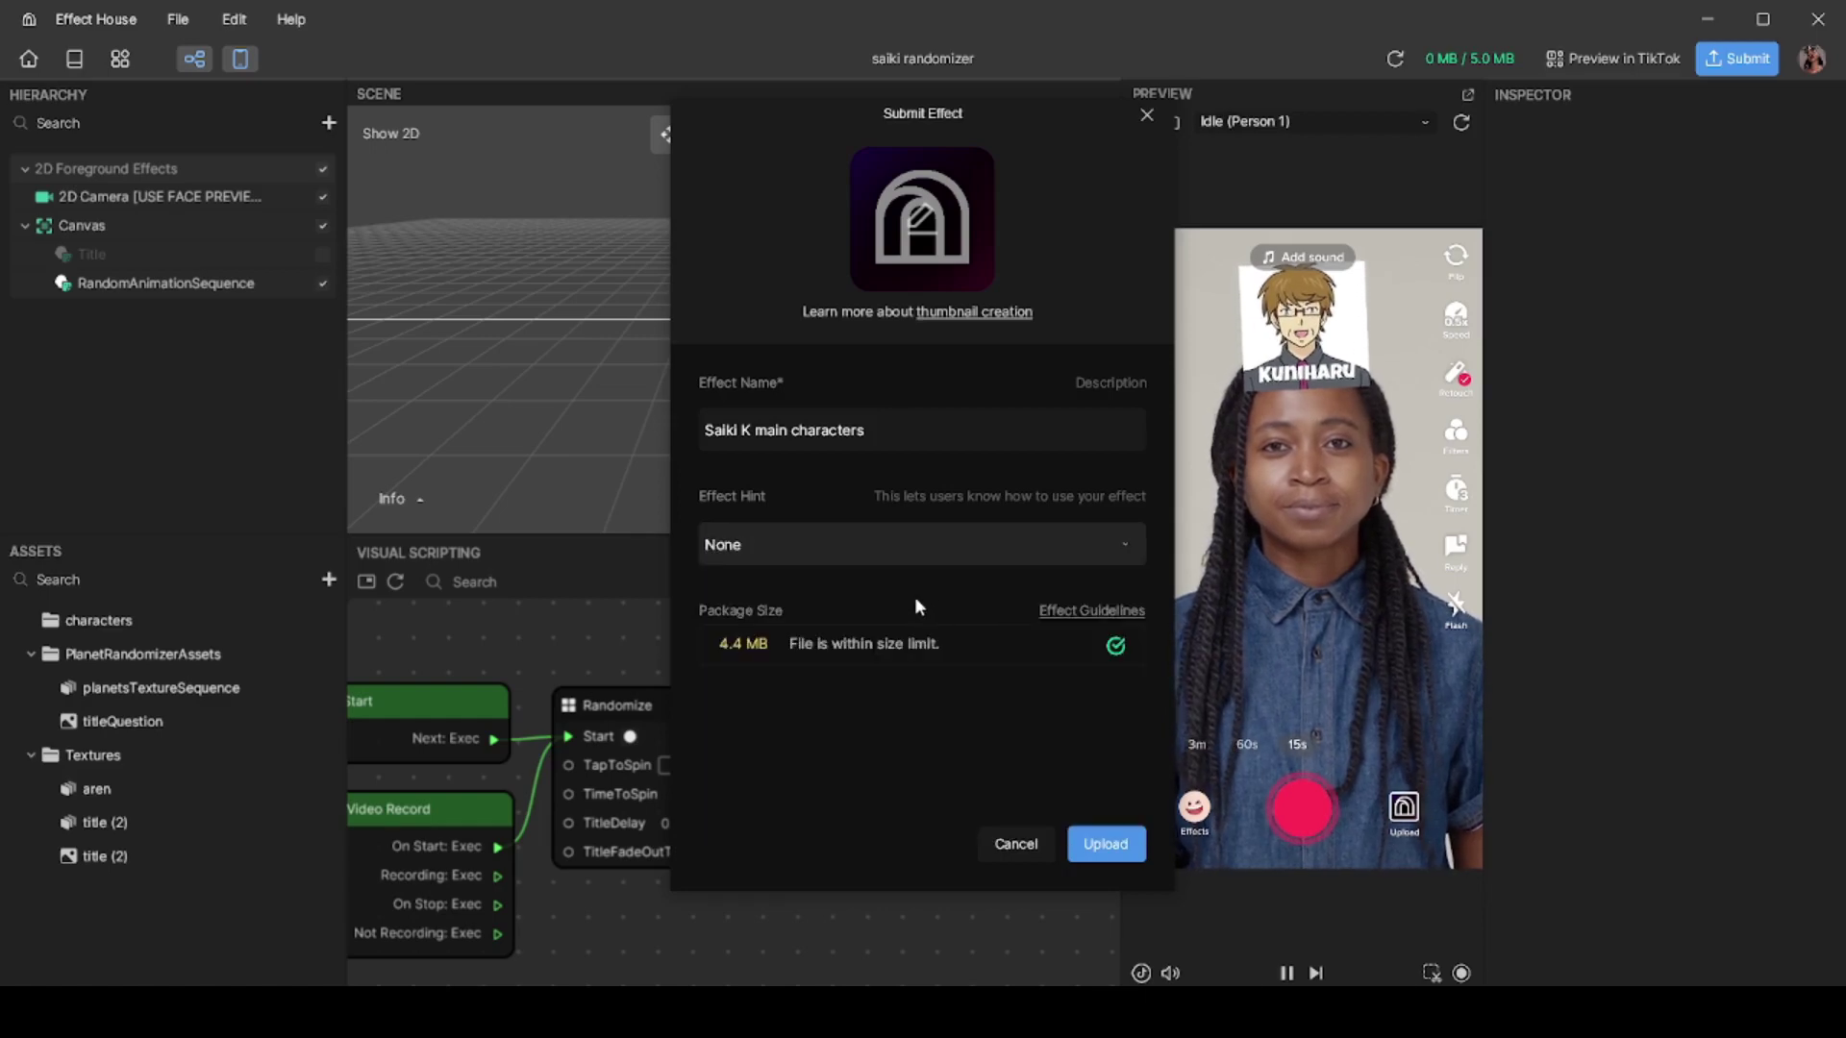
left_click(1000, 550)
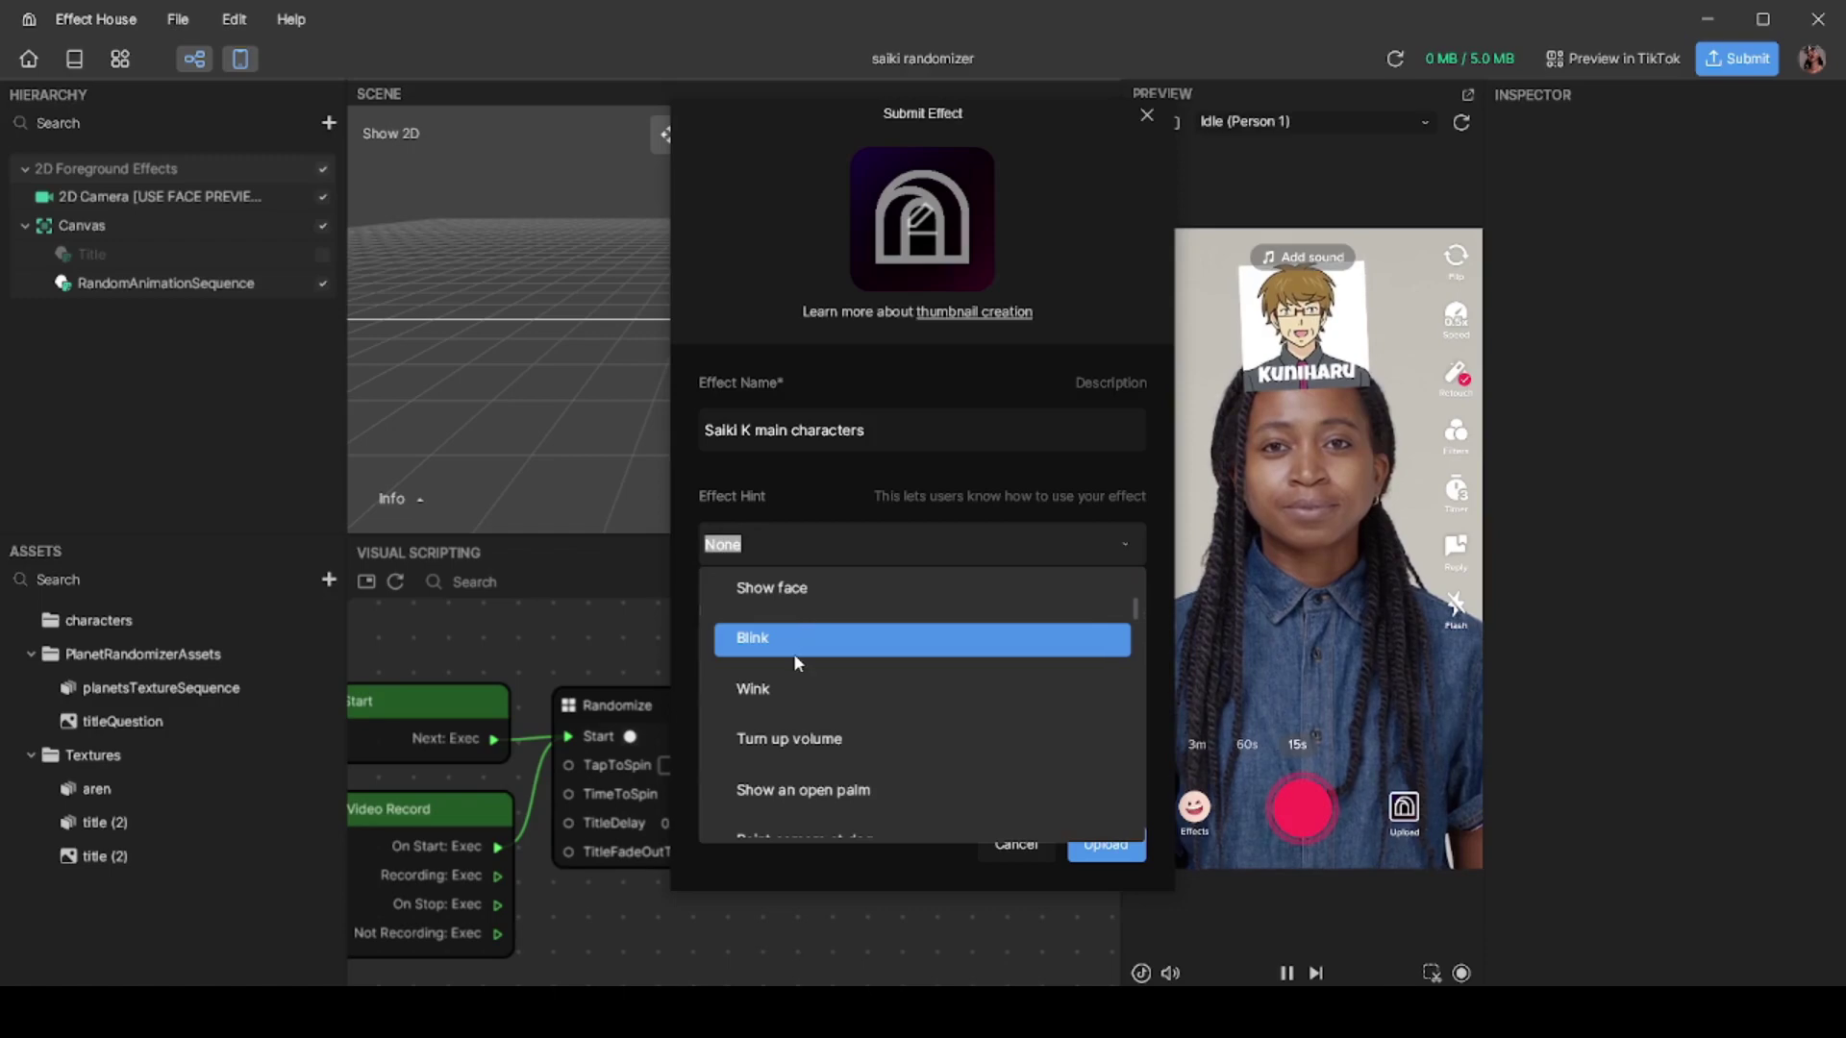
scroll(794, 658, "down", 2)
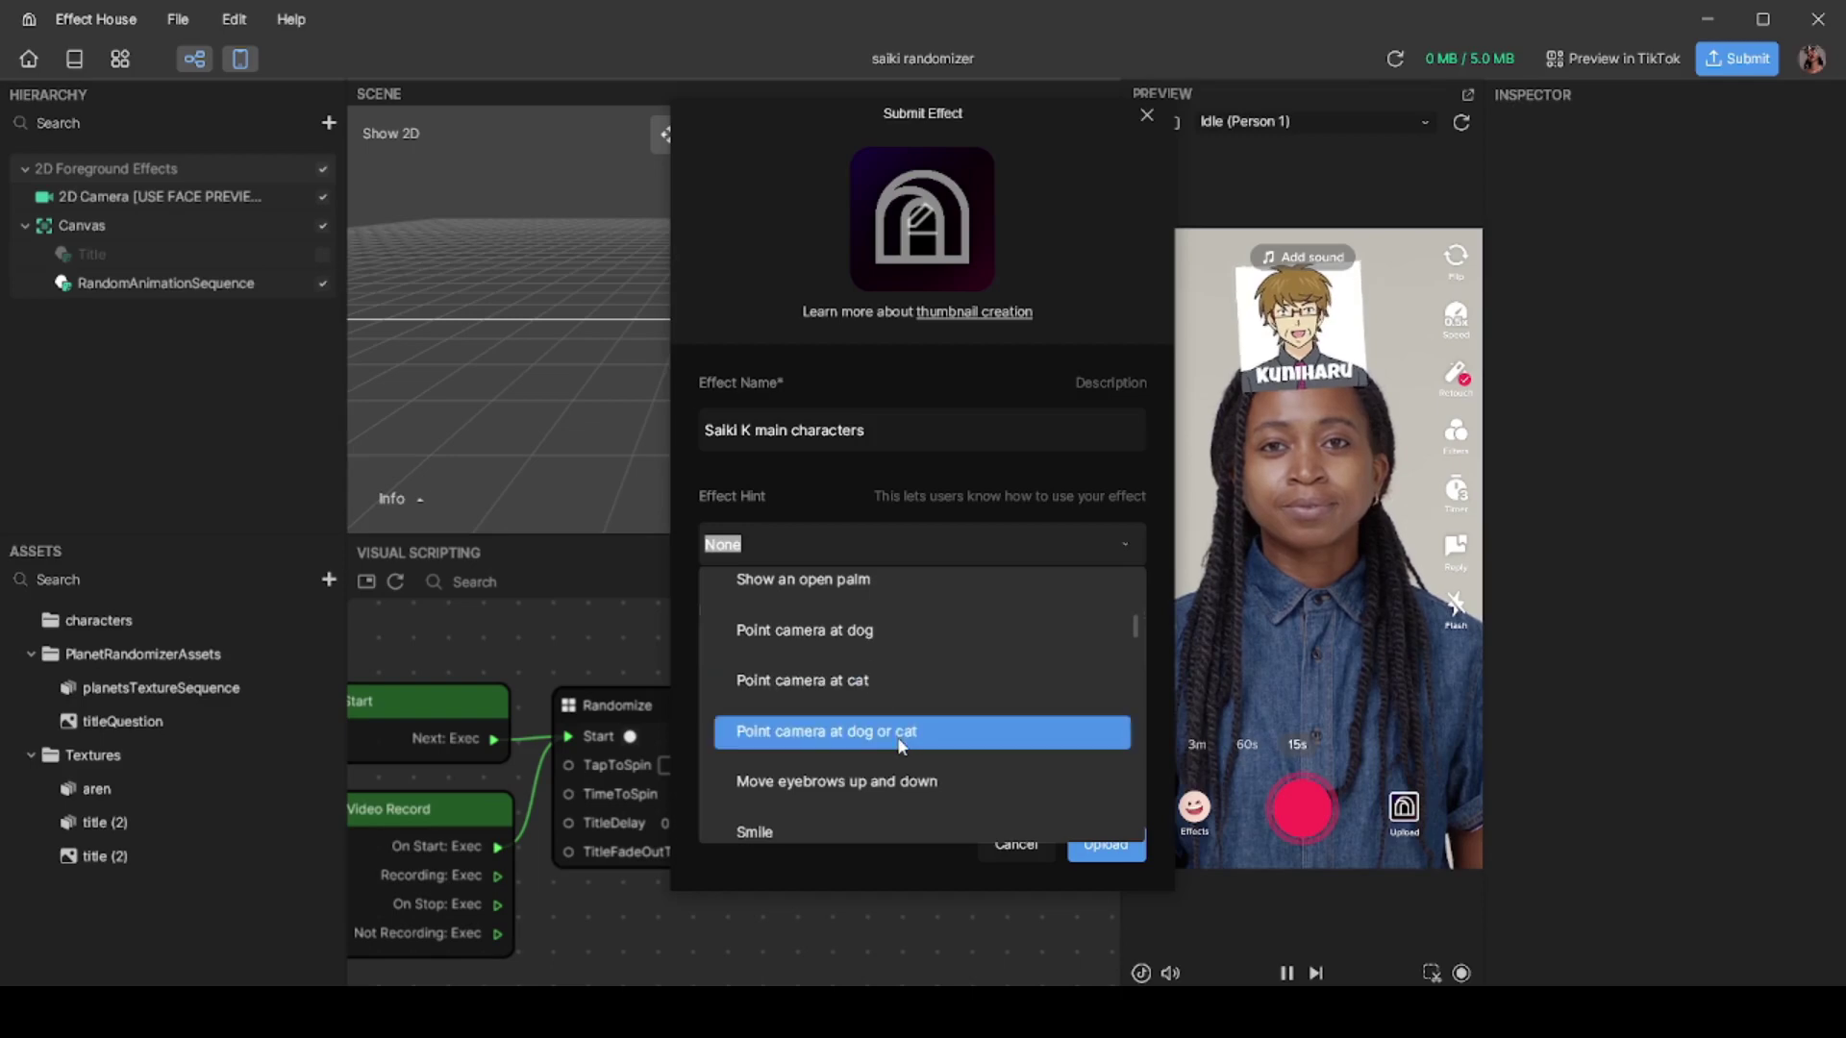
scroll(903, 769, "down", 2)
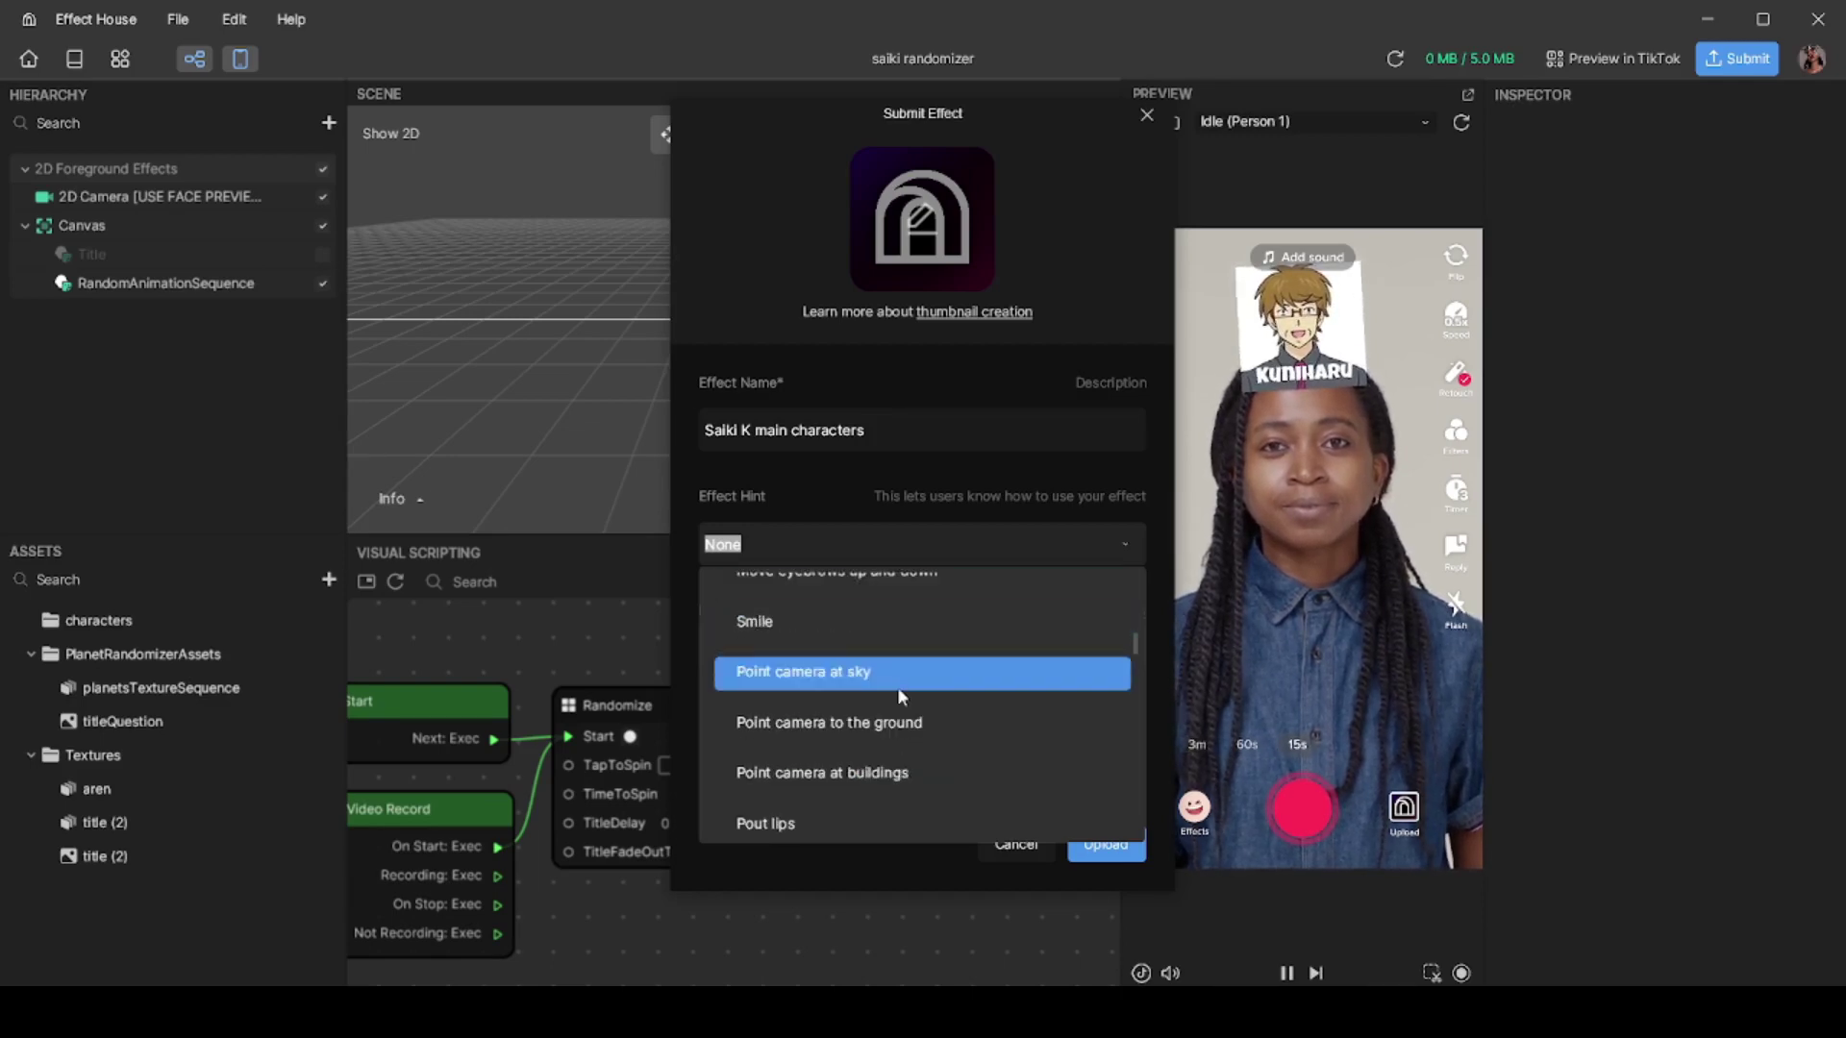
scroll(897, 687, "down", 2)
scroll(855, 769, "down", 2)
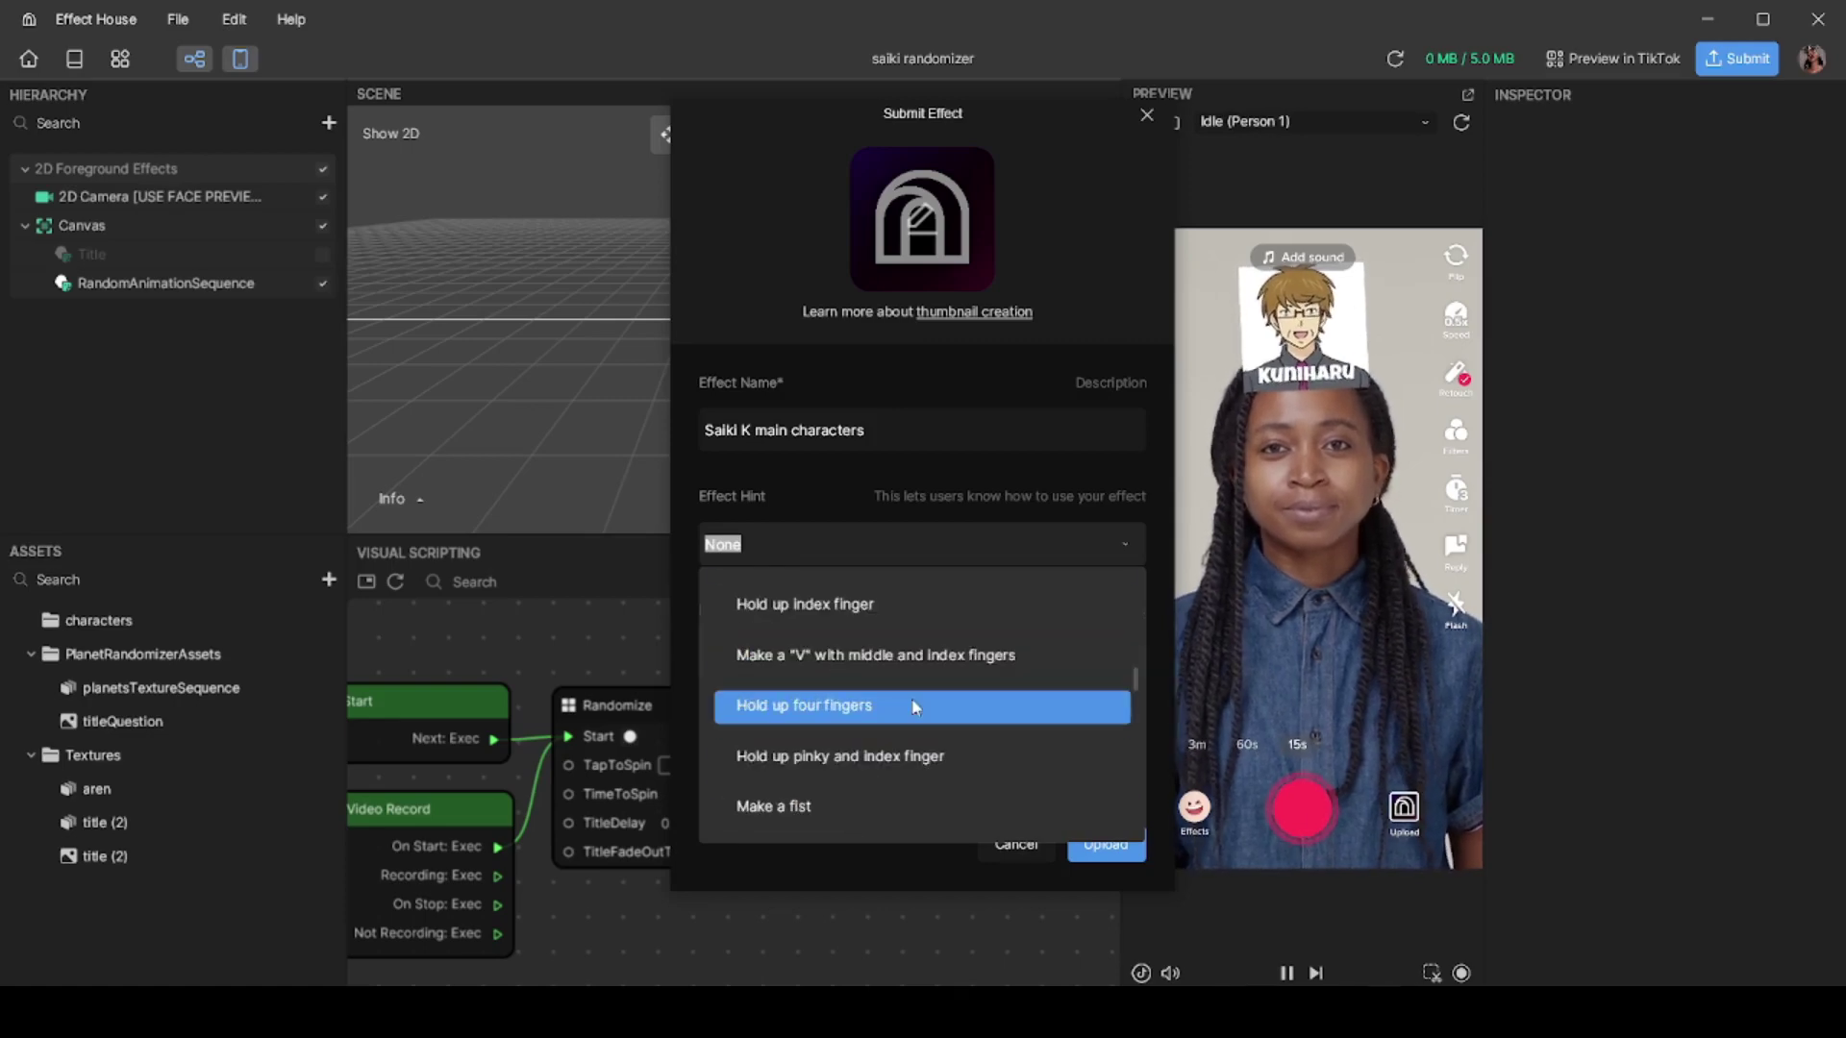
scroll(875, 769, "down", 4)
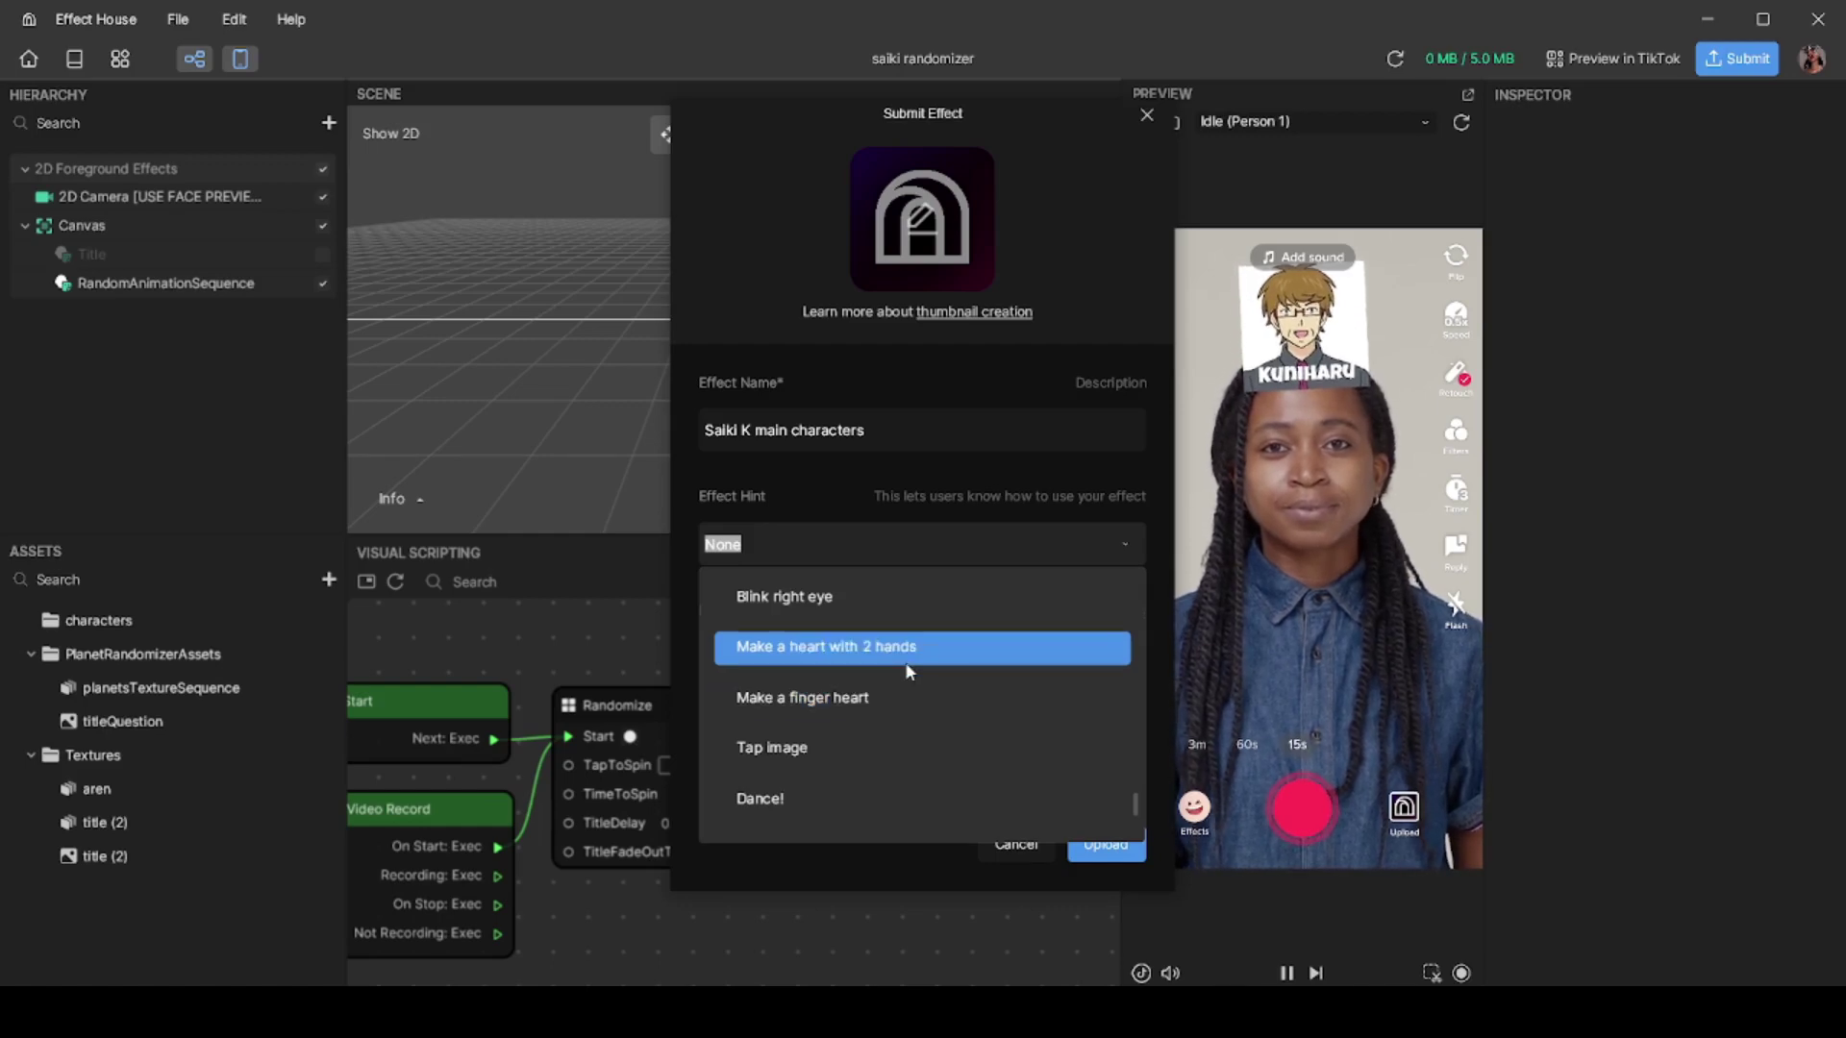
scroll(909, 671, "down", 4)
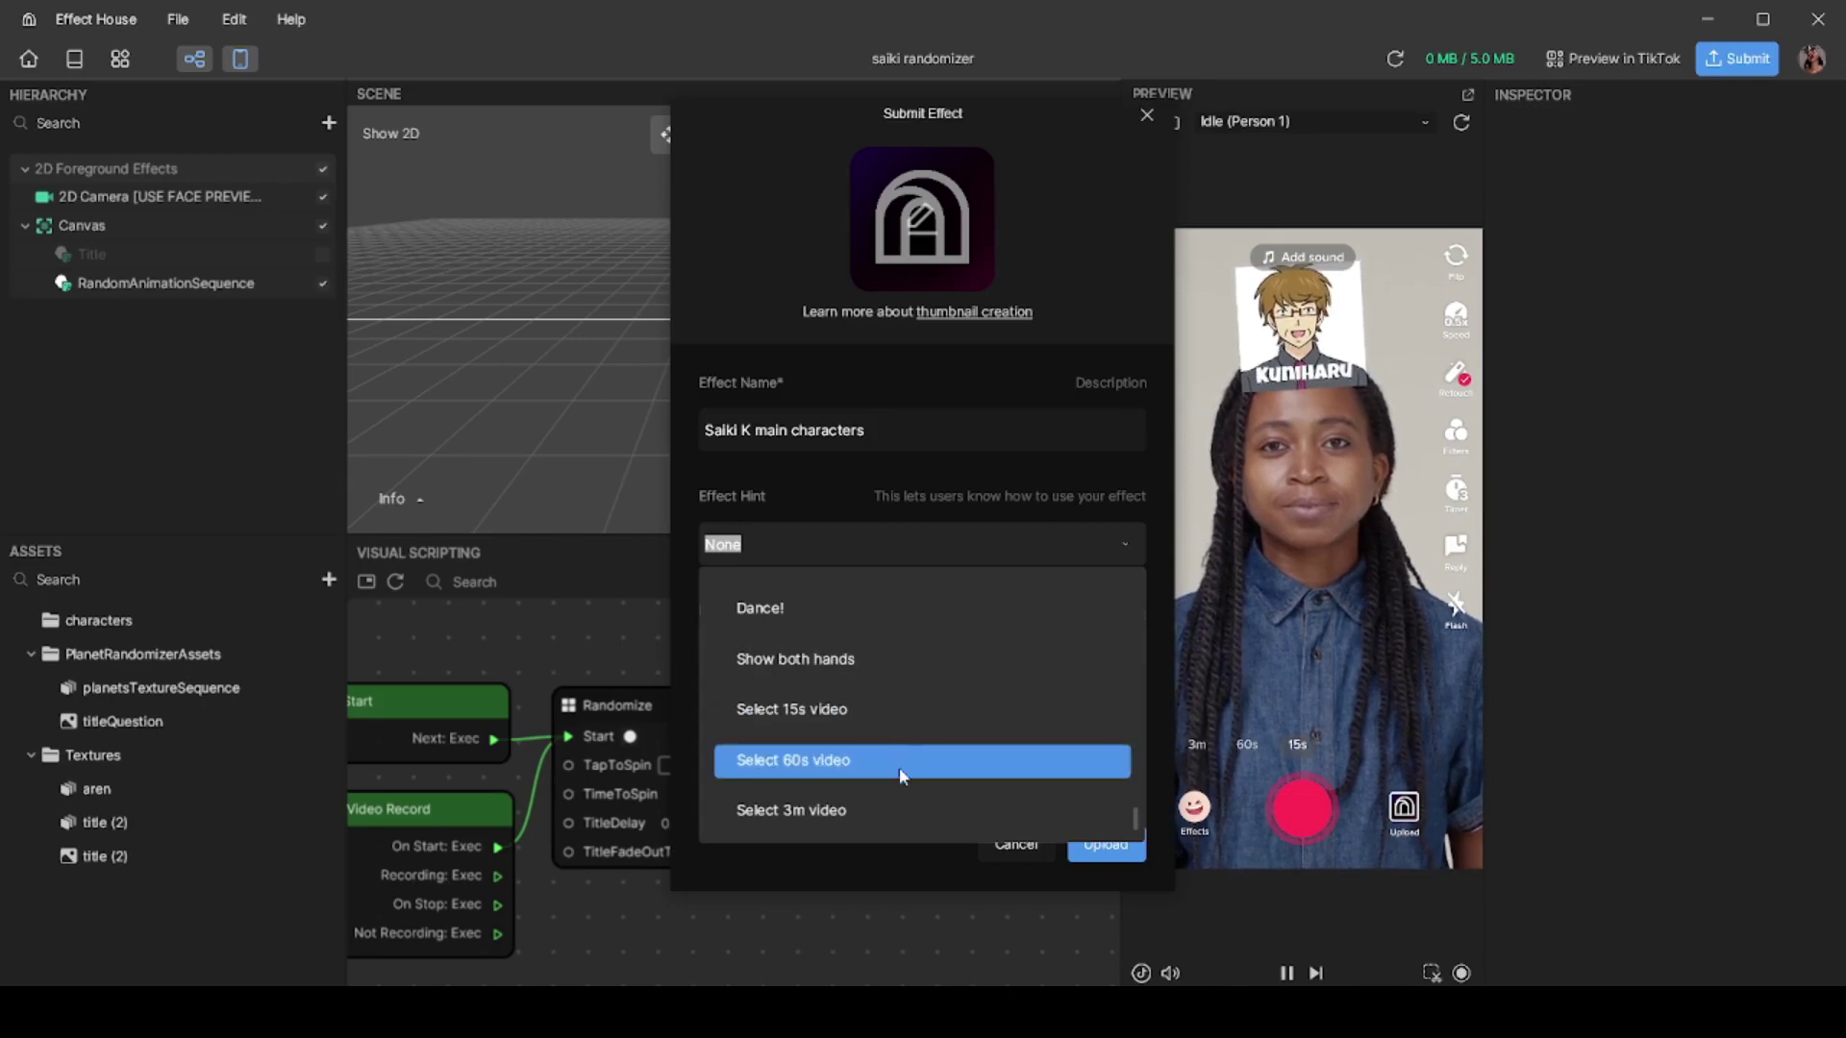
scroll(883, 730, "up", 3)
scroll(876, 711, "up", 8)
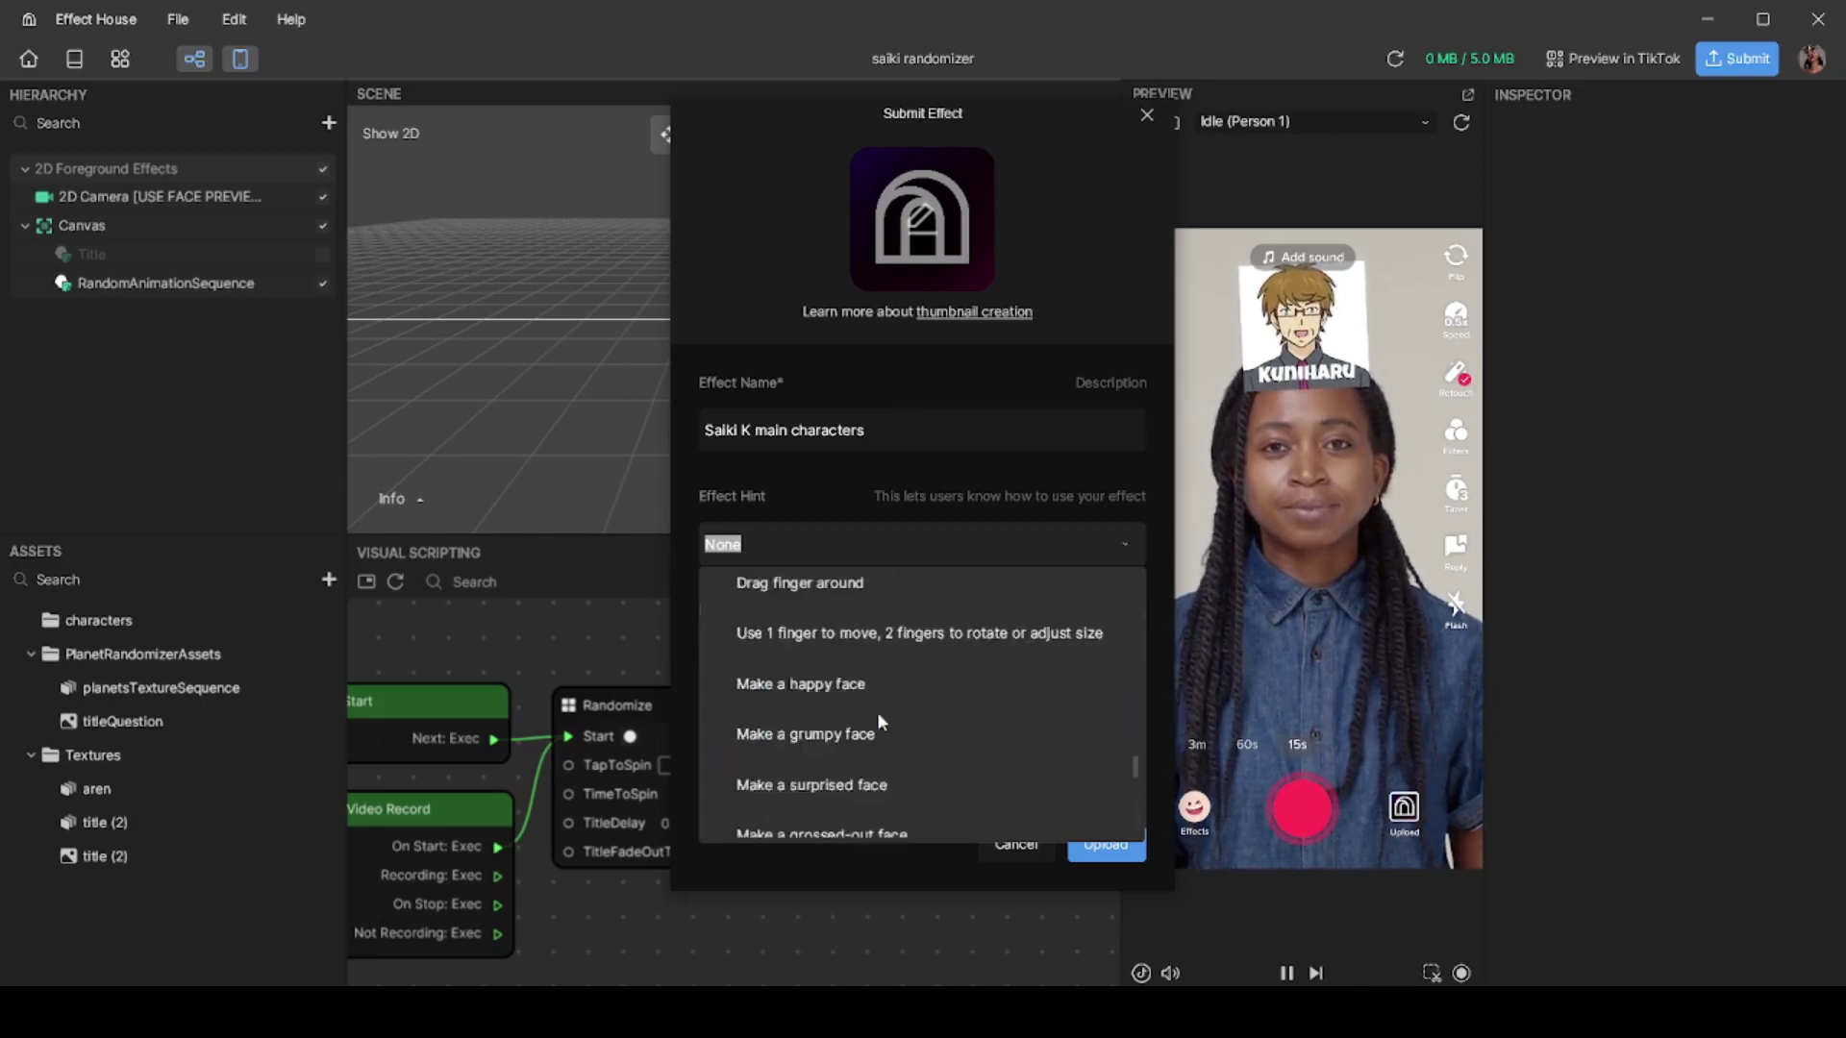
Step: Apply the saiki image as the effect thumbnail and upload the effect
left_click(790, 615)
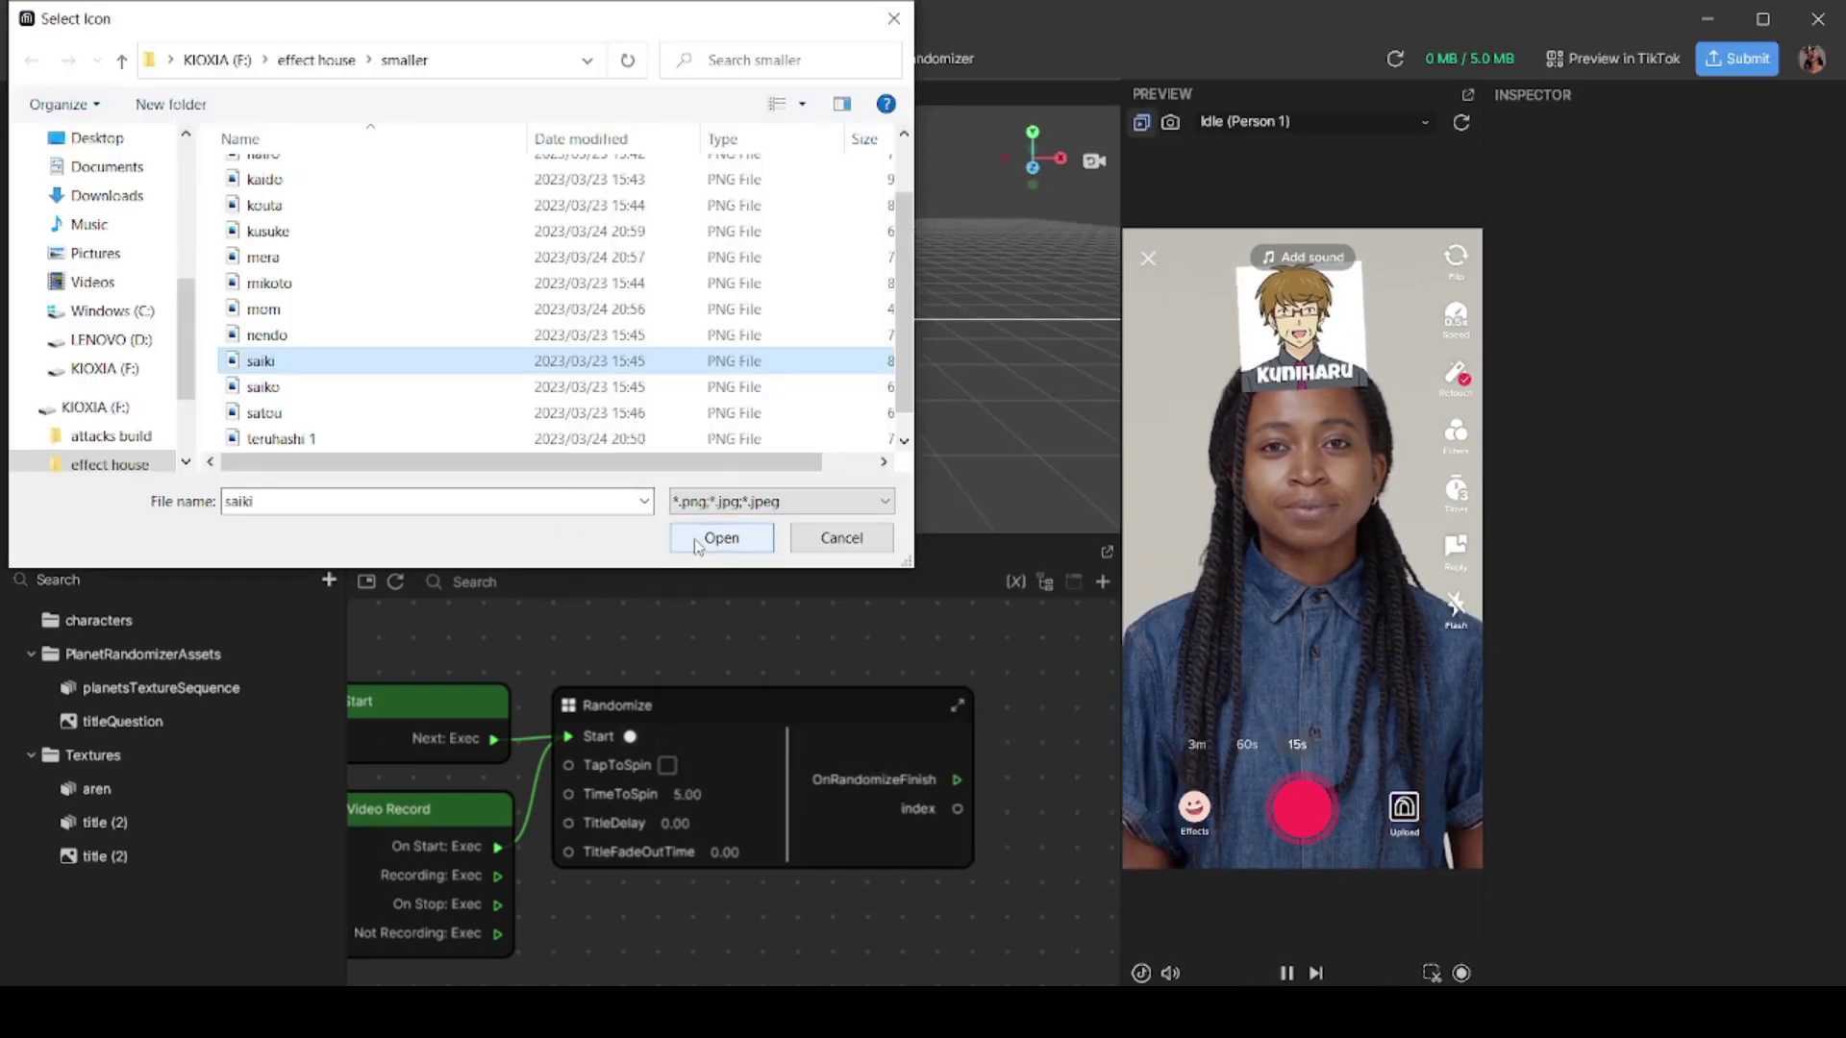
left_click(719, 539)
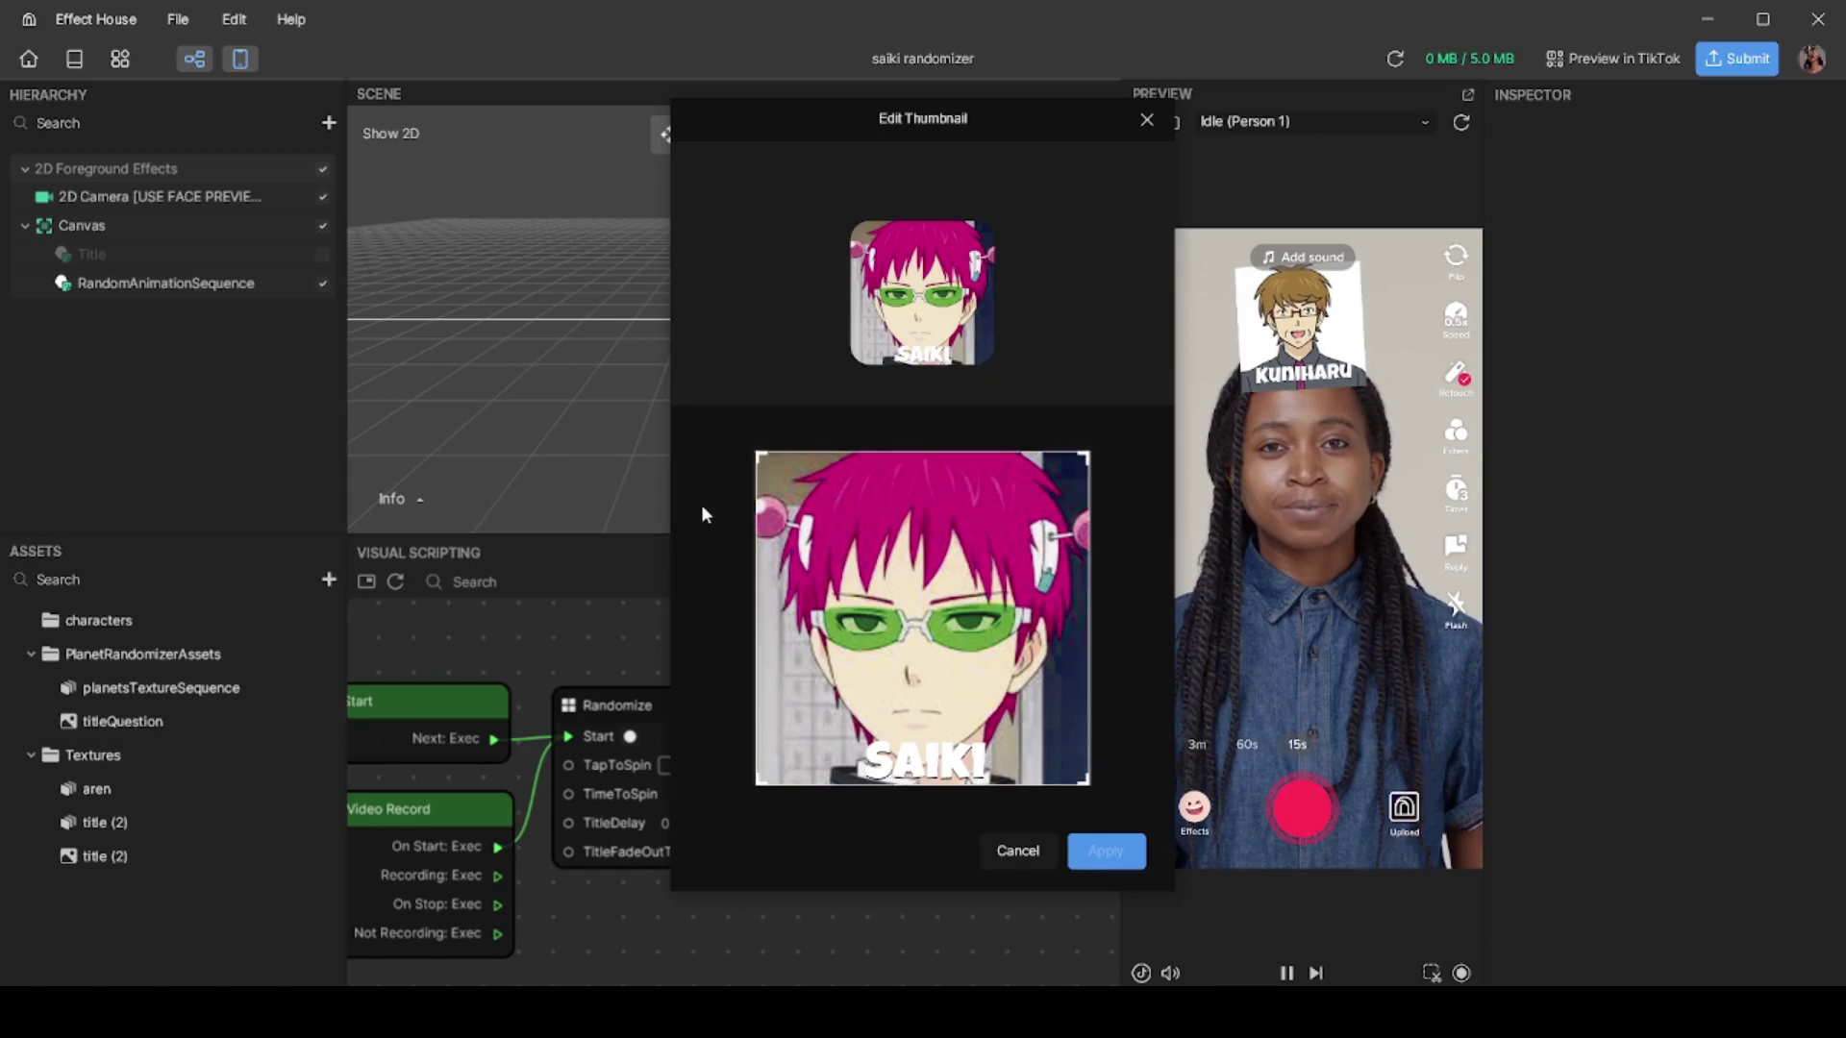
left_click(1095, 851)
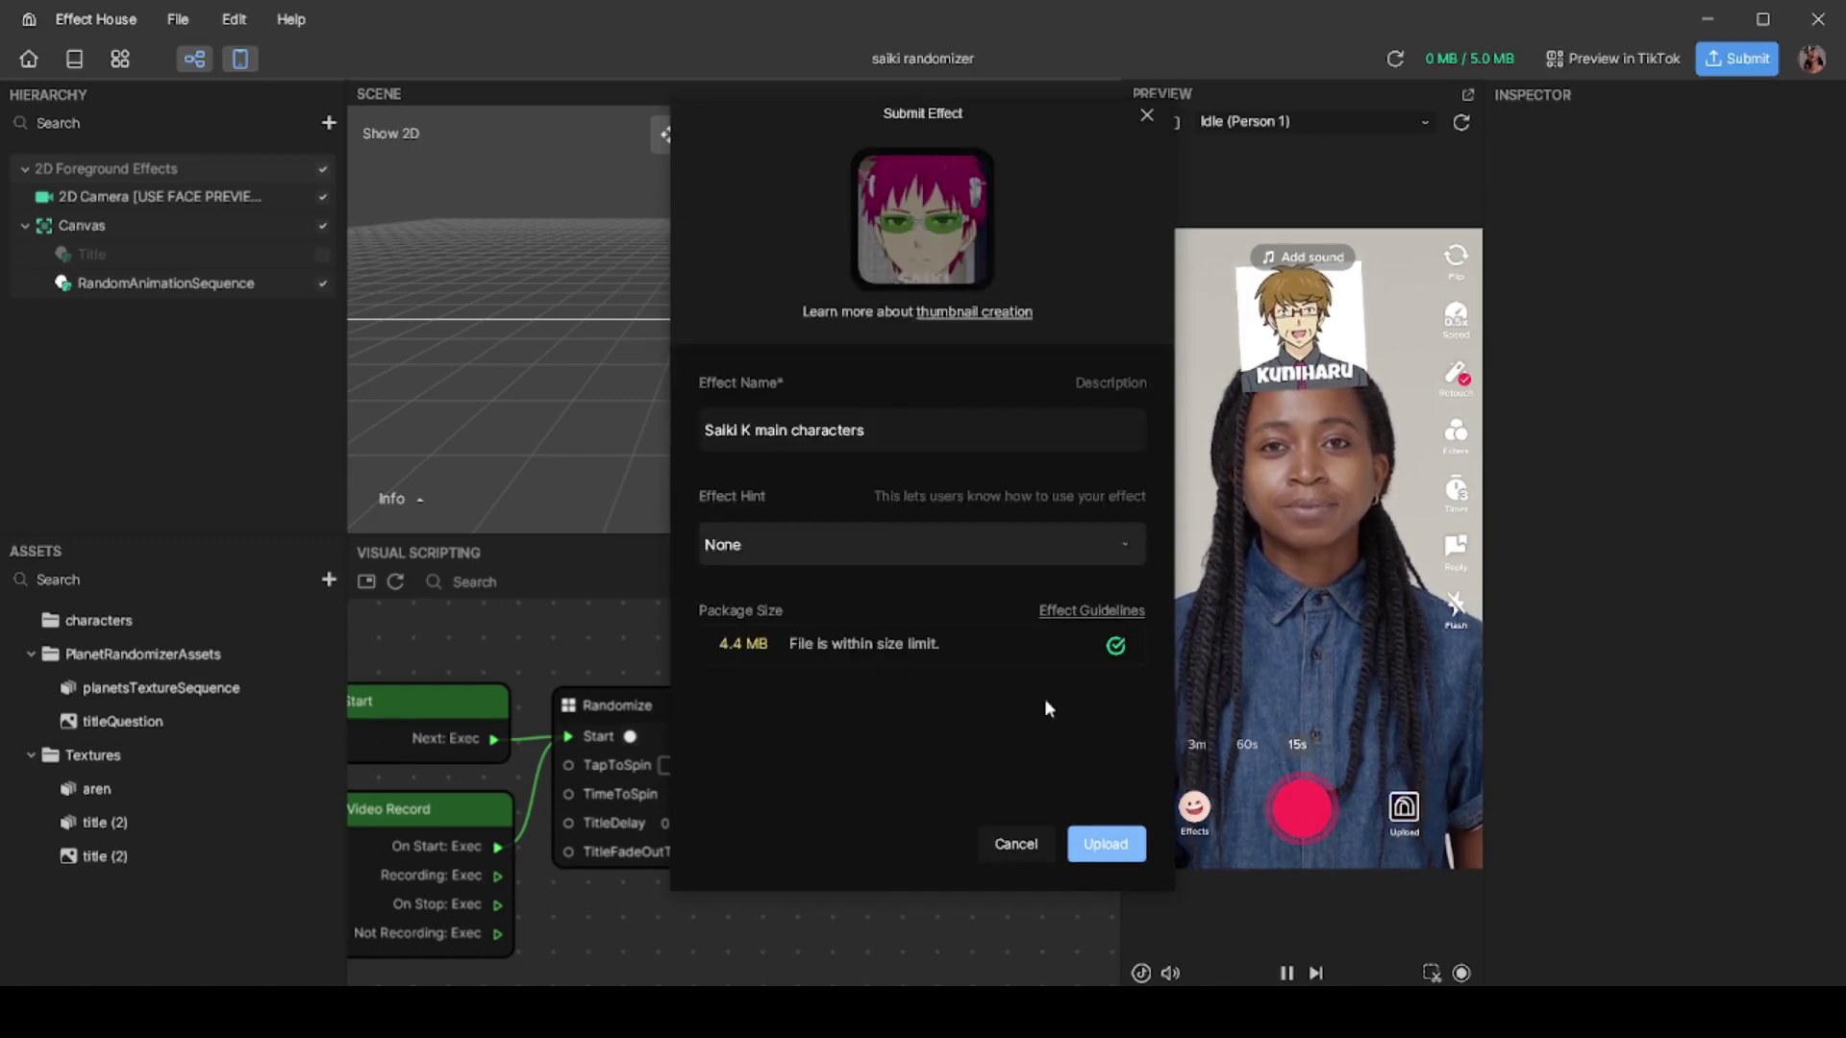
left_click(1106, 846)
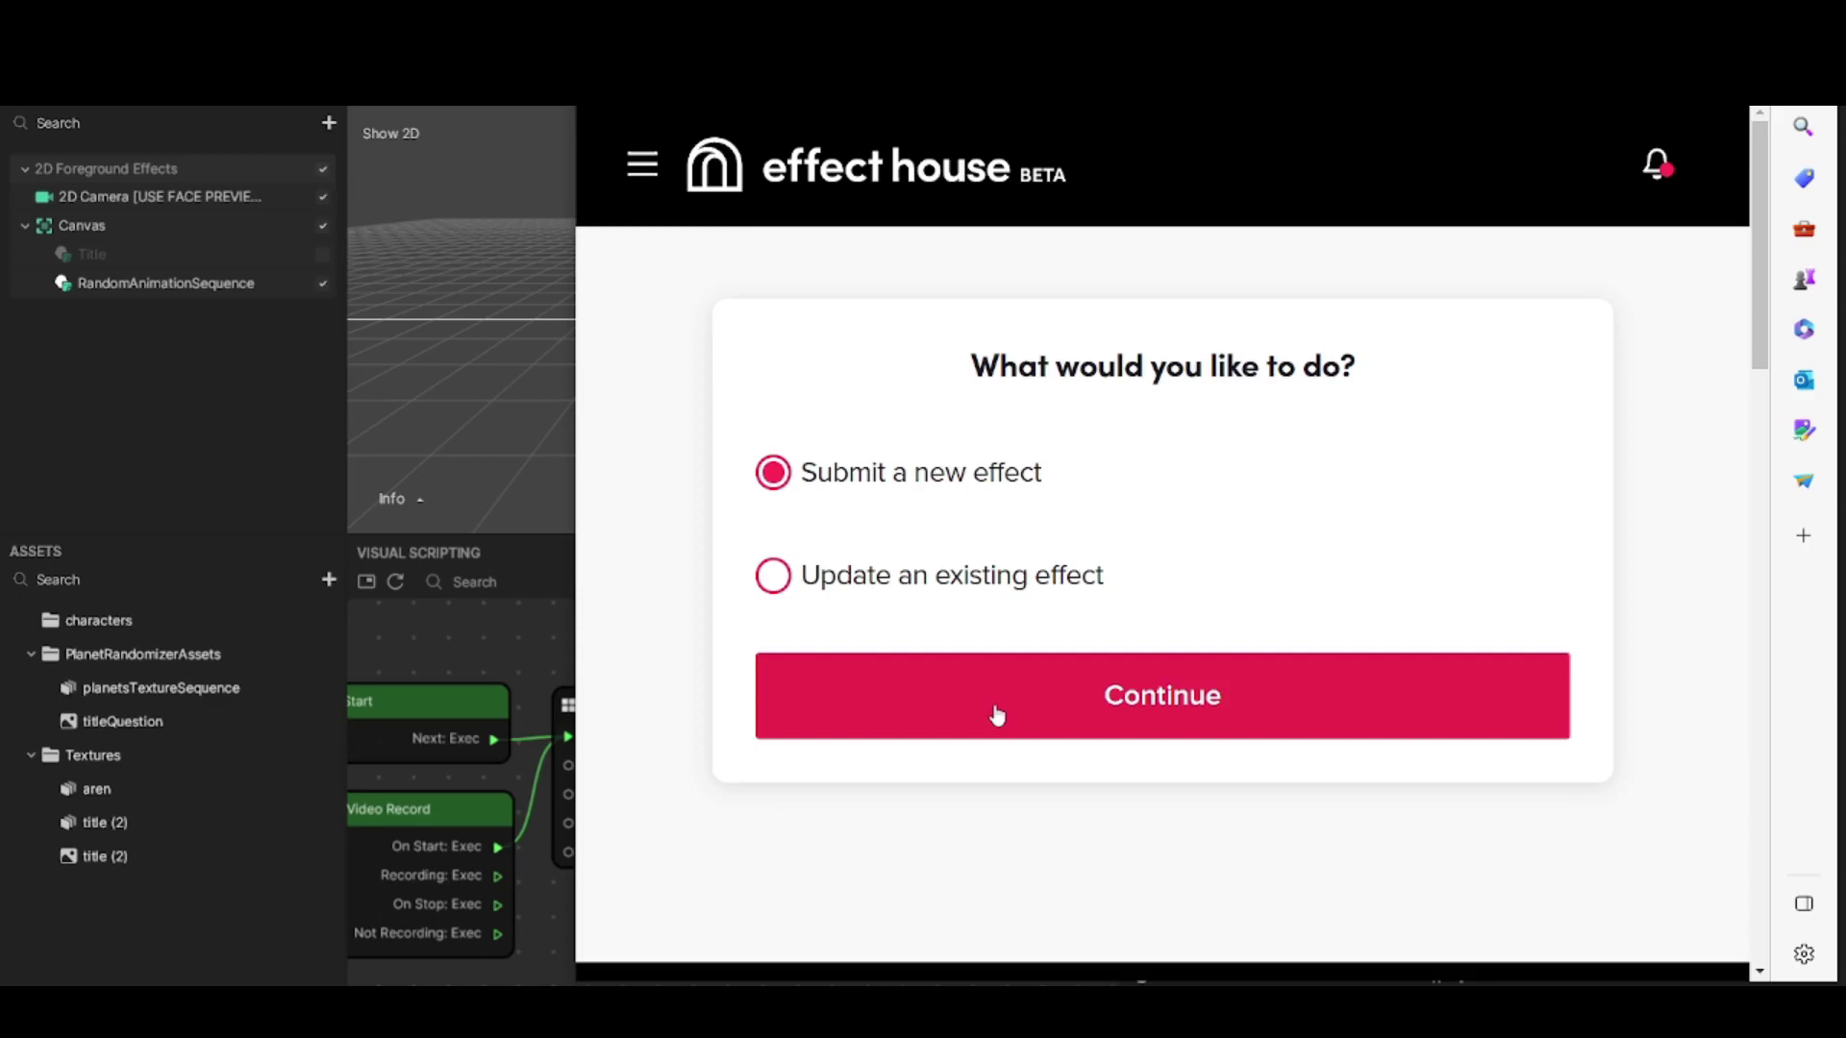
Step: Continue on the portal with 'Submit a new effect' selected
left_click(995, 709)
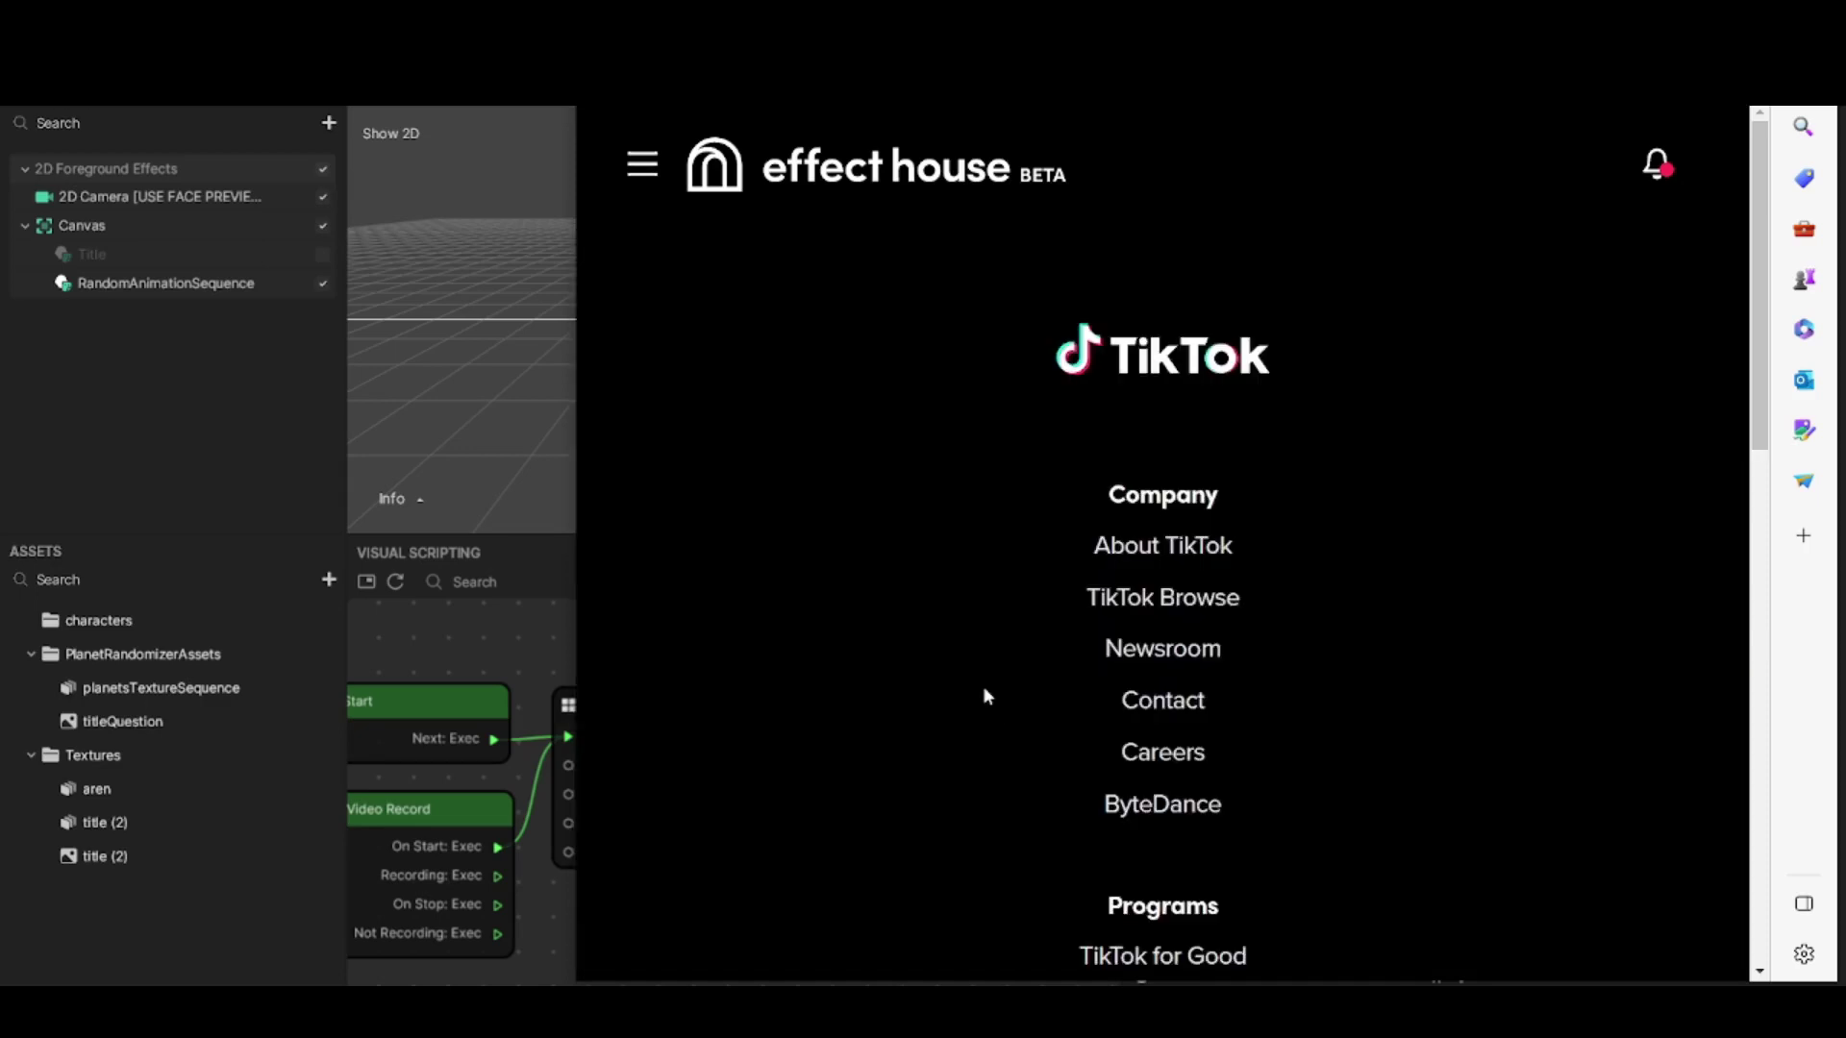
scroll(986, 678, "down", 3)
Step: Open the Category dropdown and scroll through the available effect categories
scroll(994, 663, "up", 2)
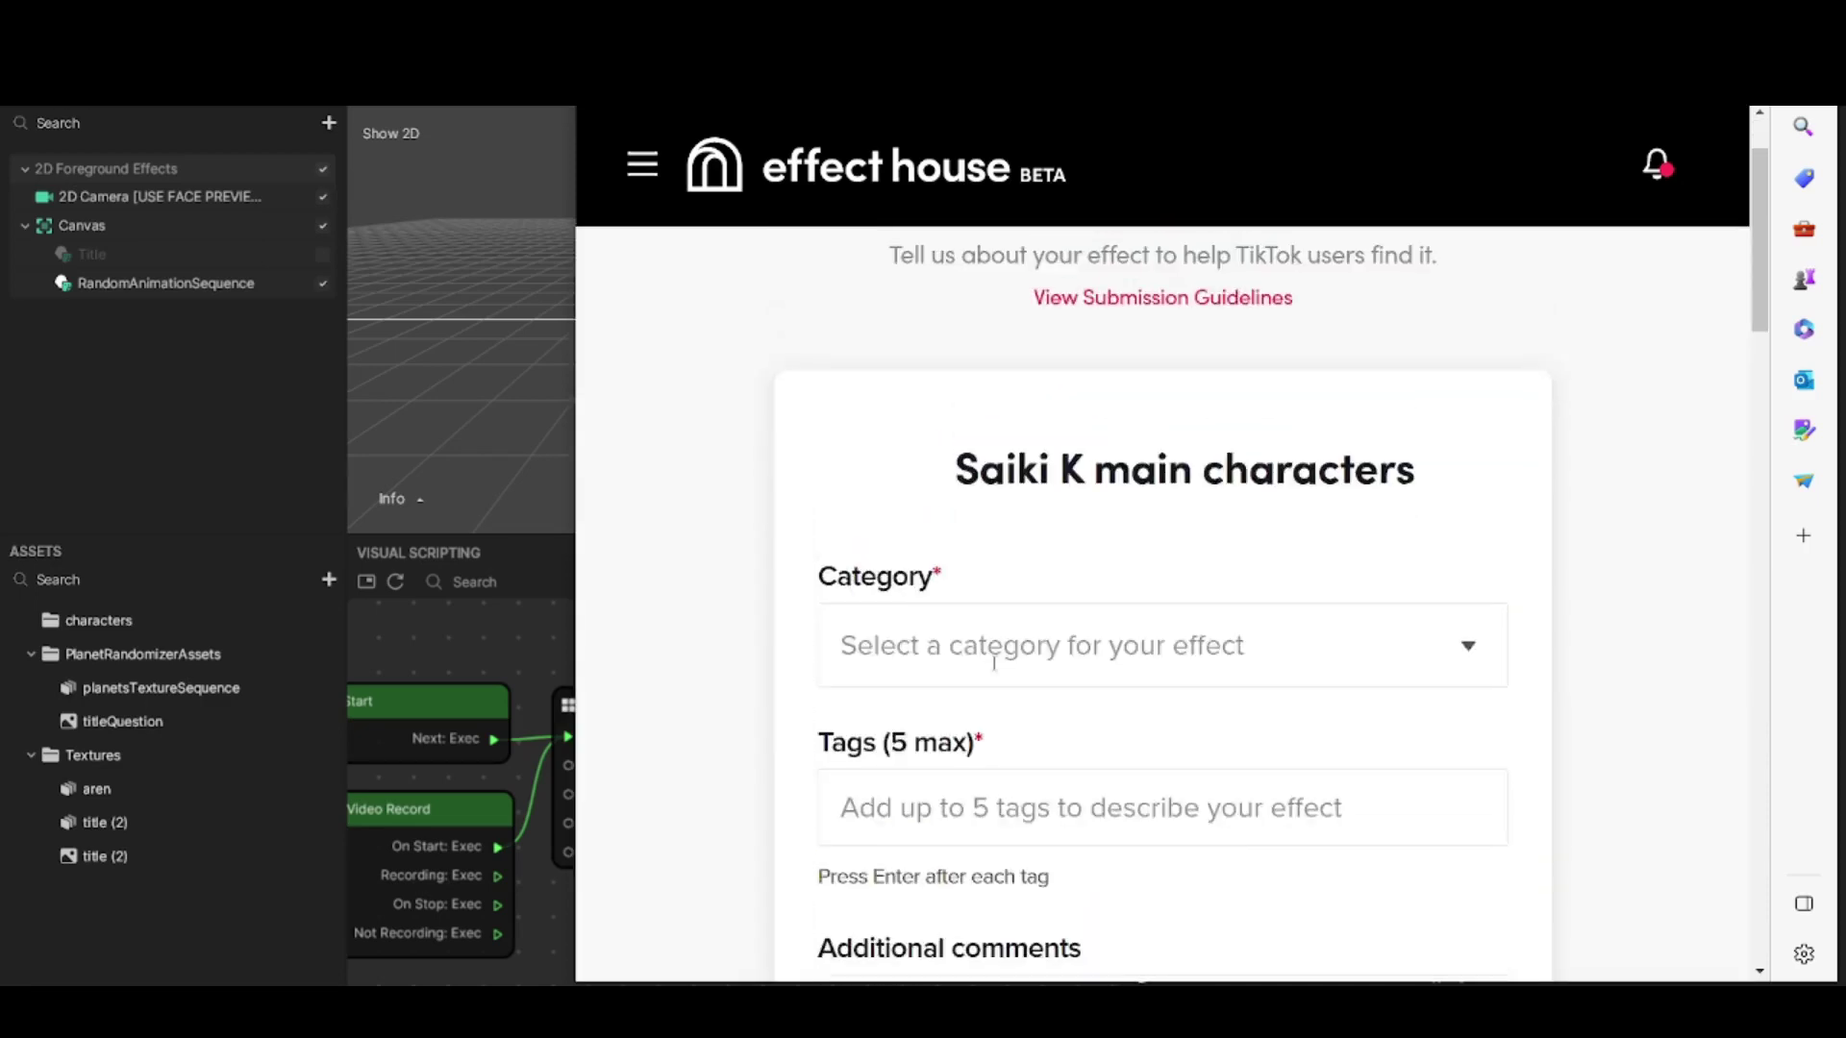
scroll(994, 663, "up", 2)
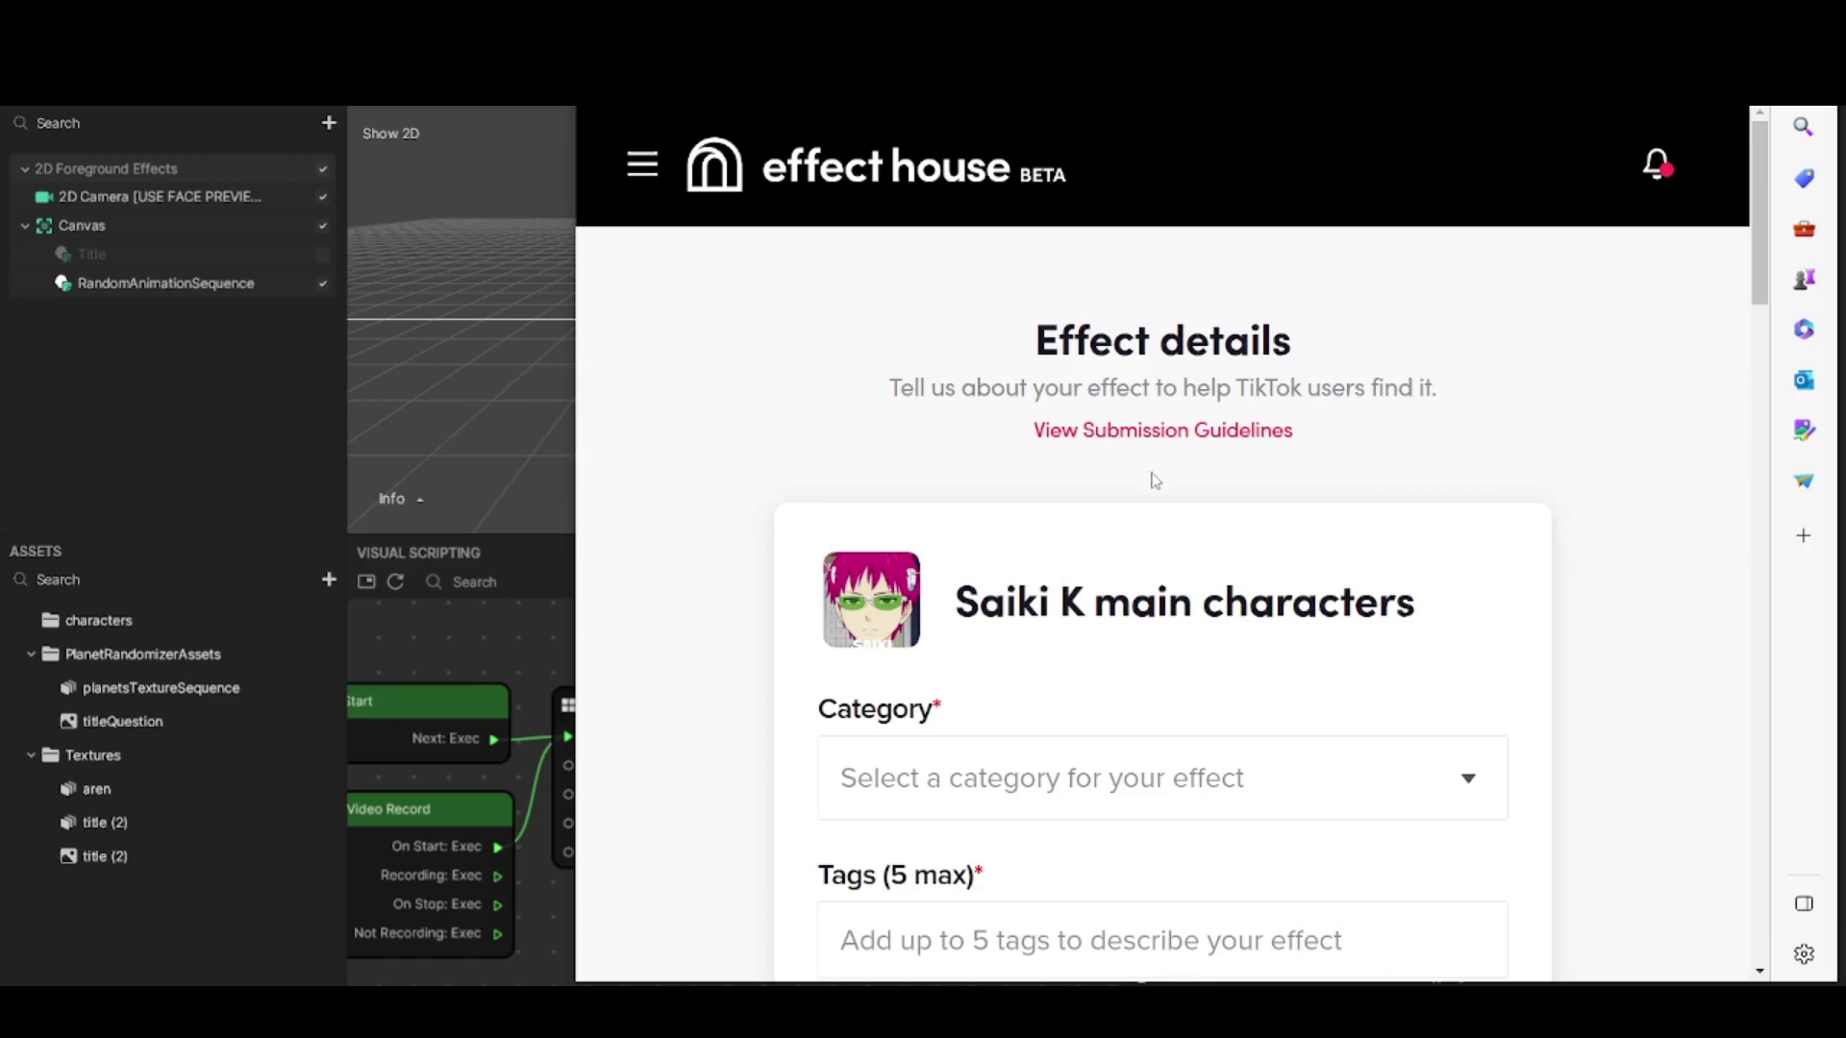
scroll(1148, 539, "down", 2)
left_click(1134, 654)
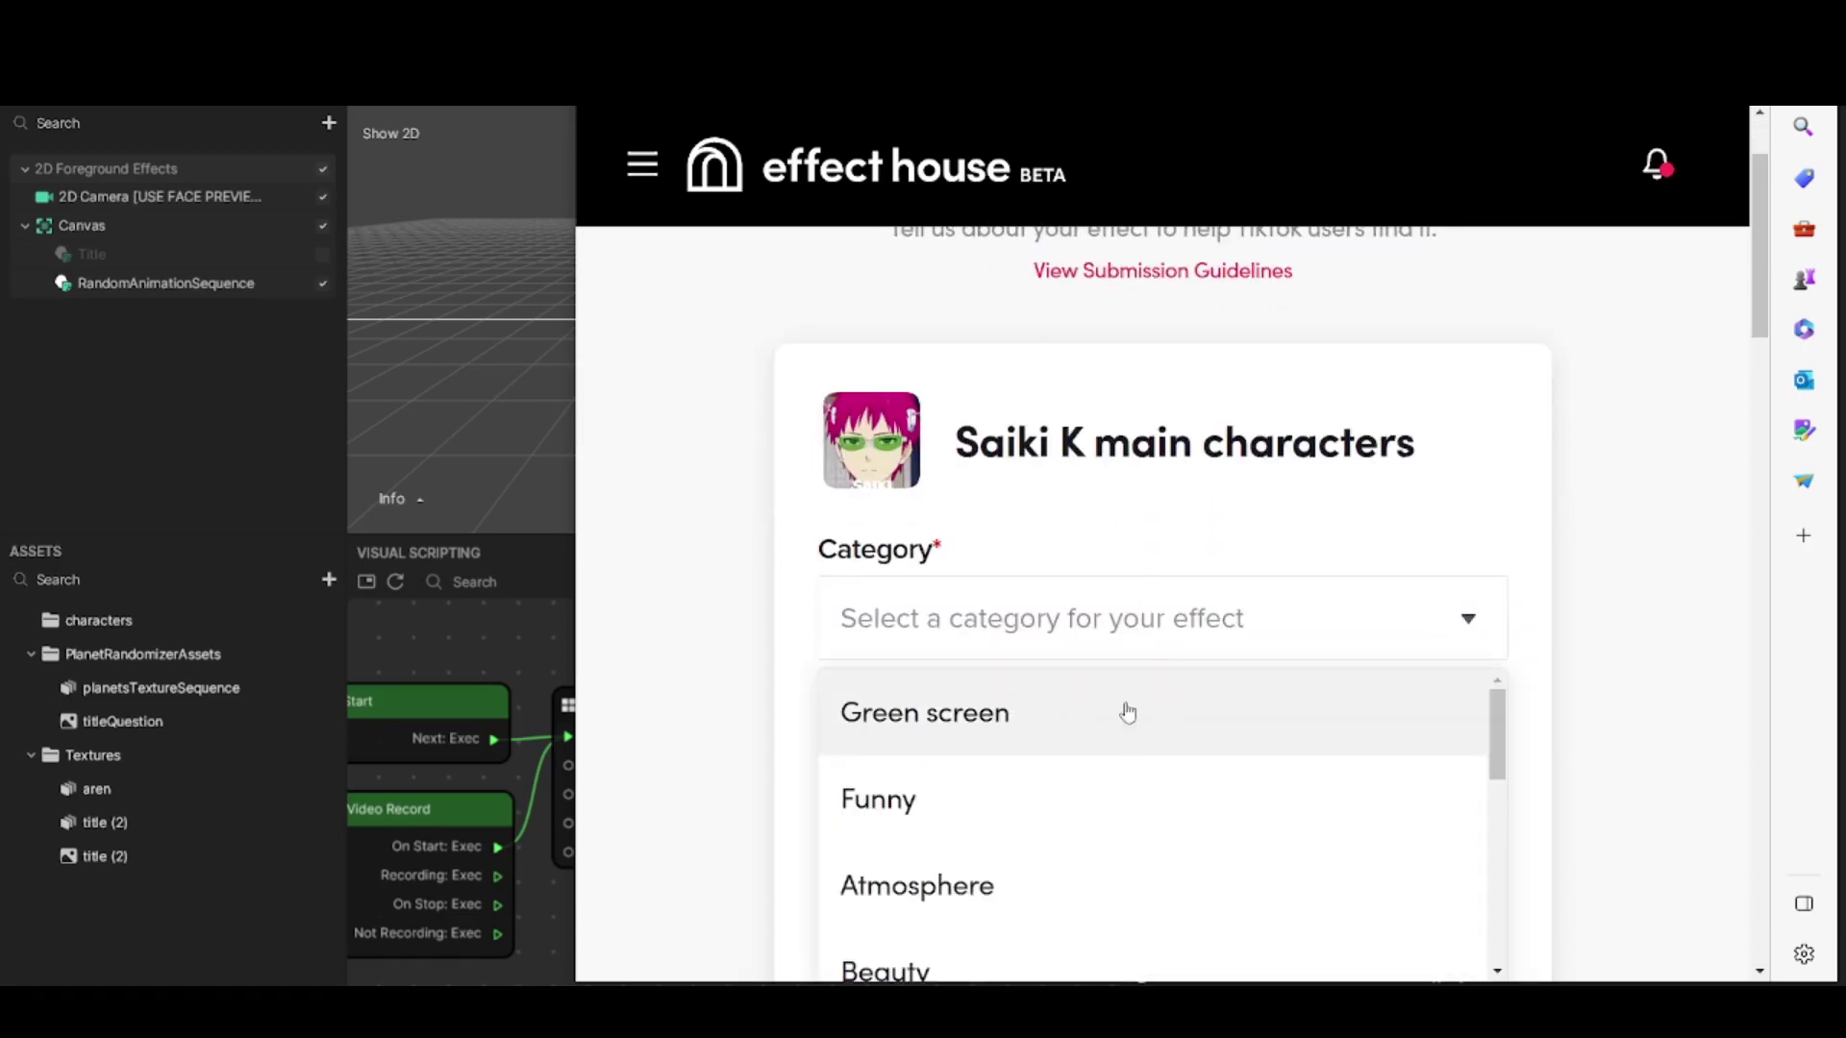
scroll(1128, 712, "down", 3)
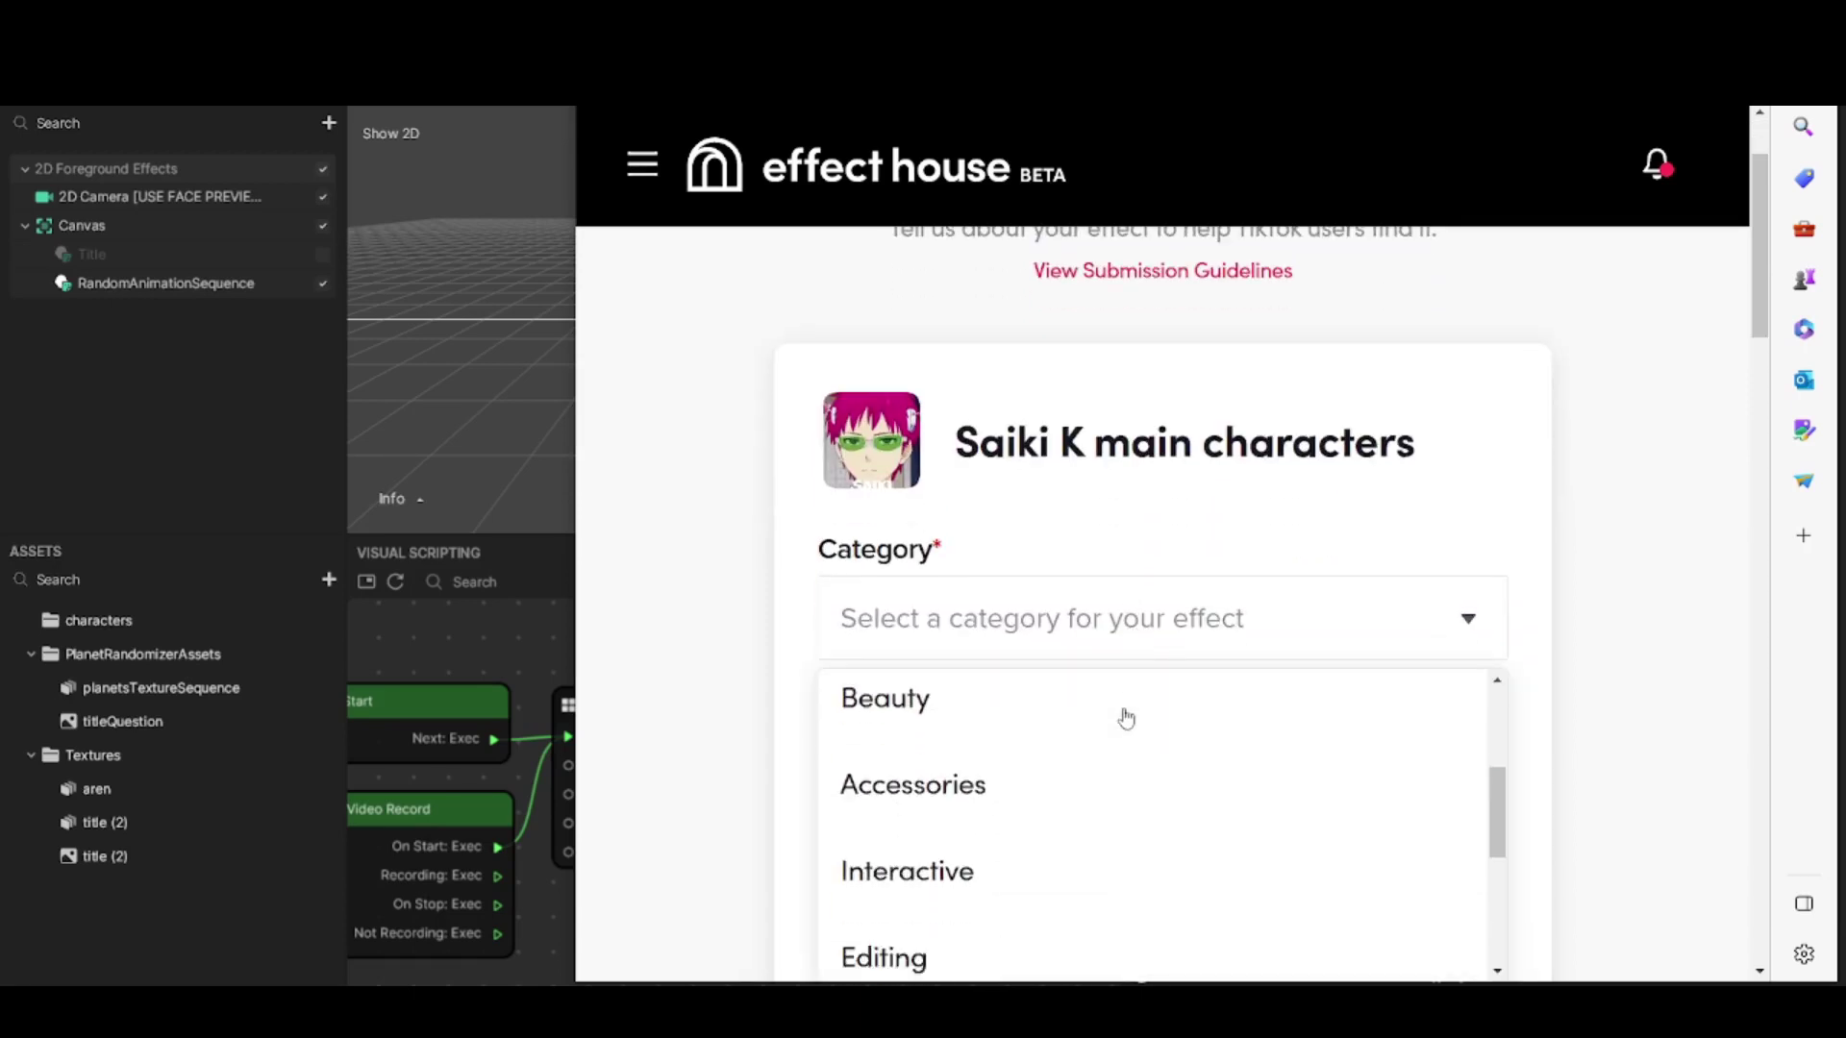
scroll(1125, 718, "down", 3)
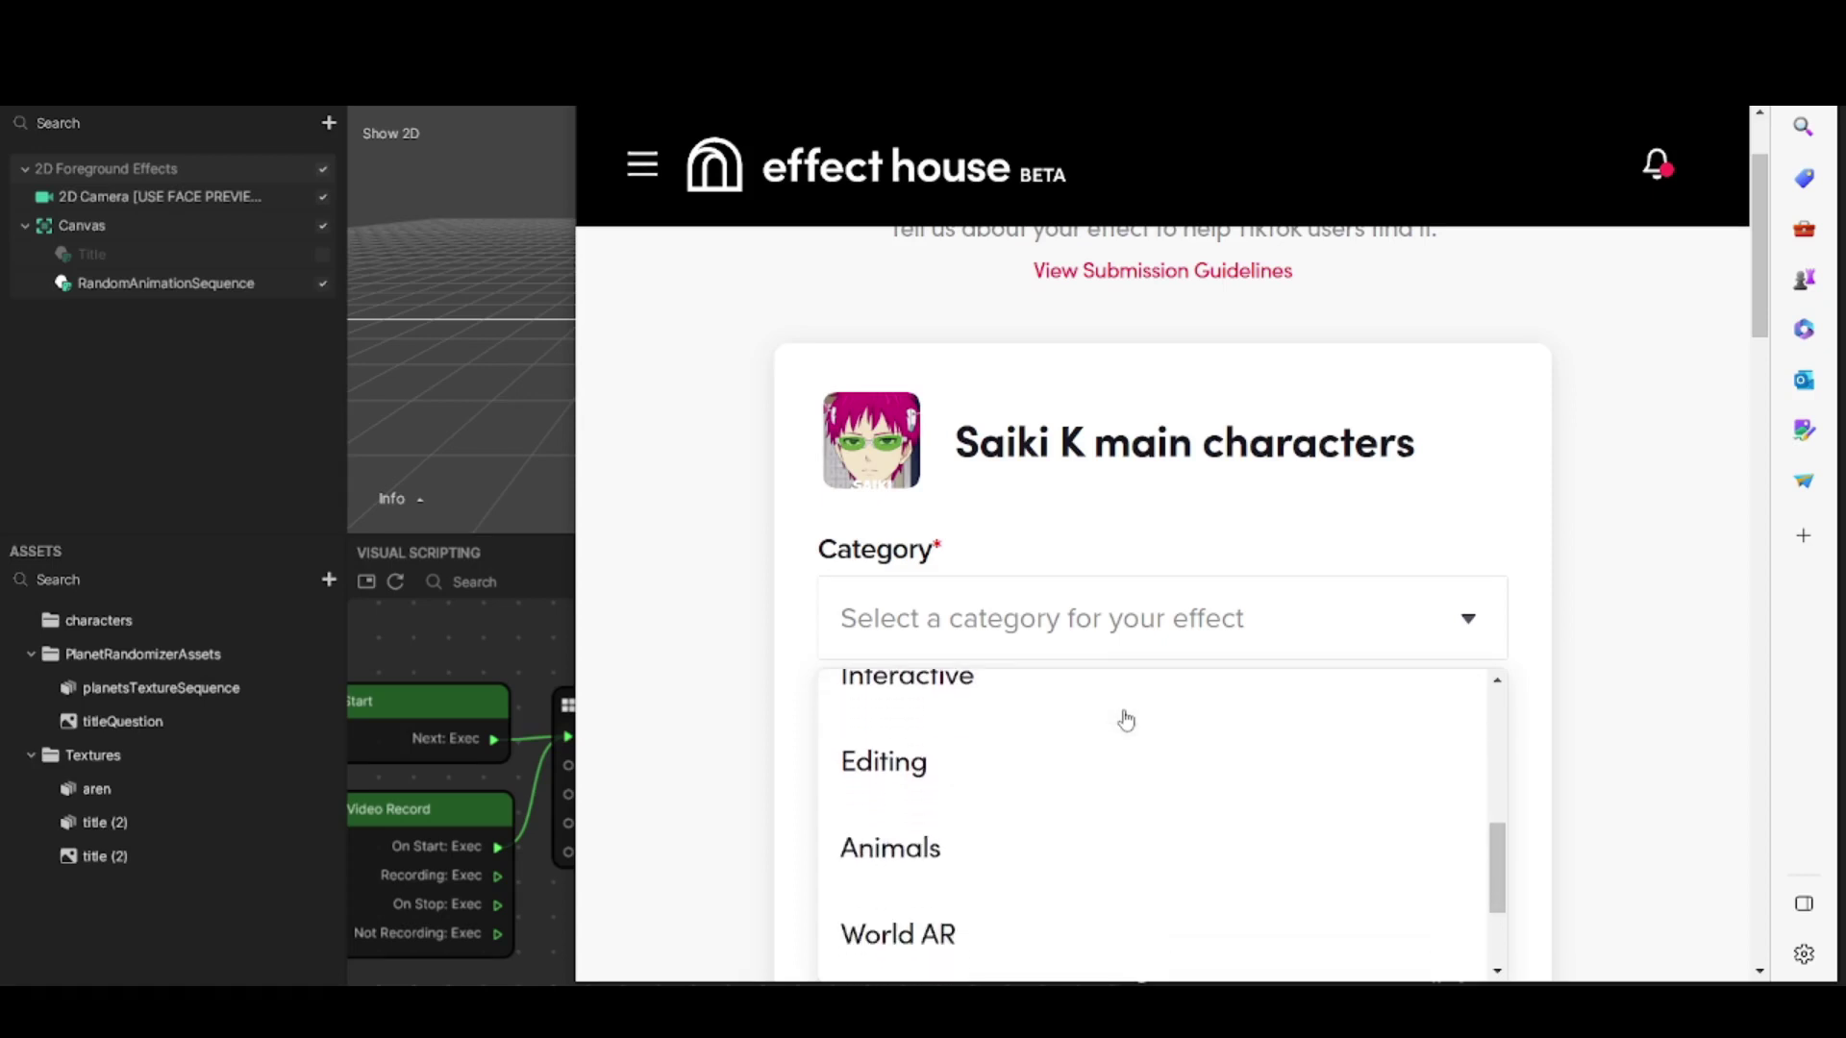
scroll(1125, 719, "down", 2)
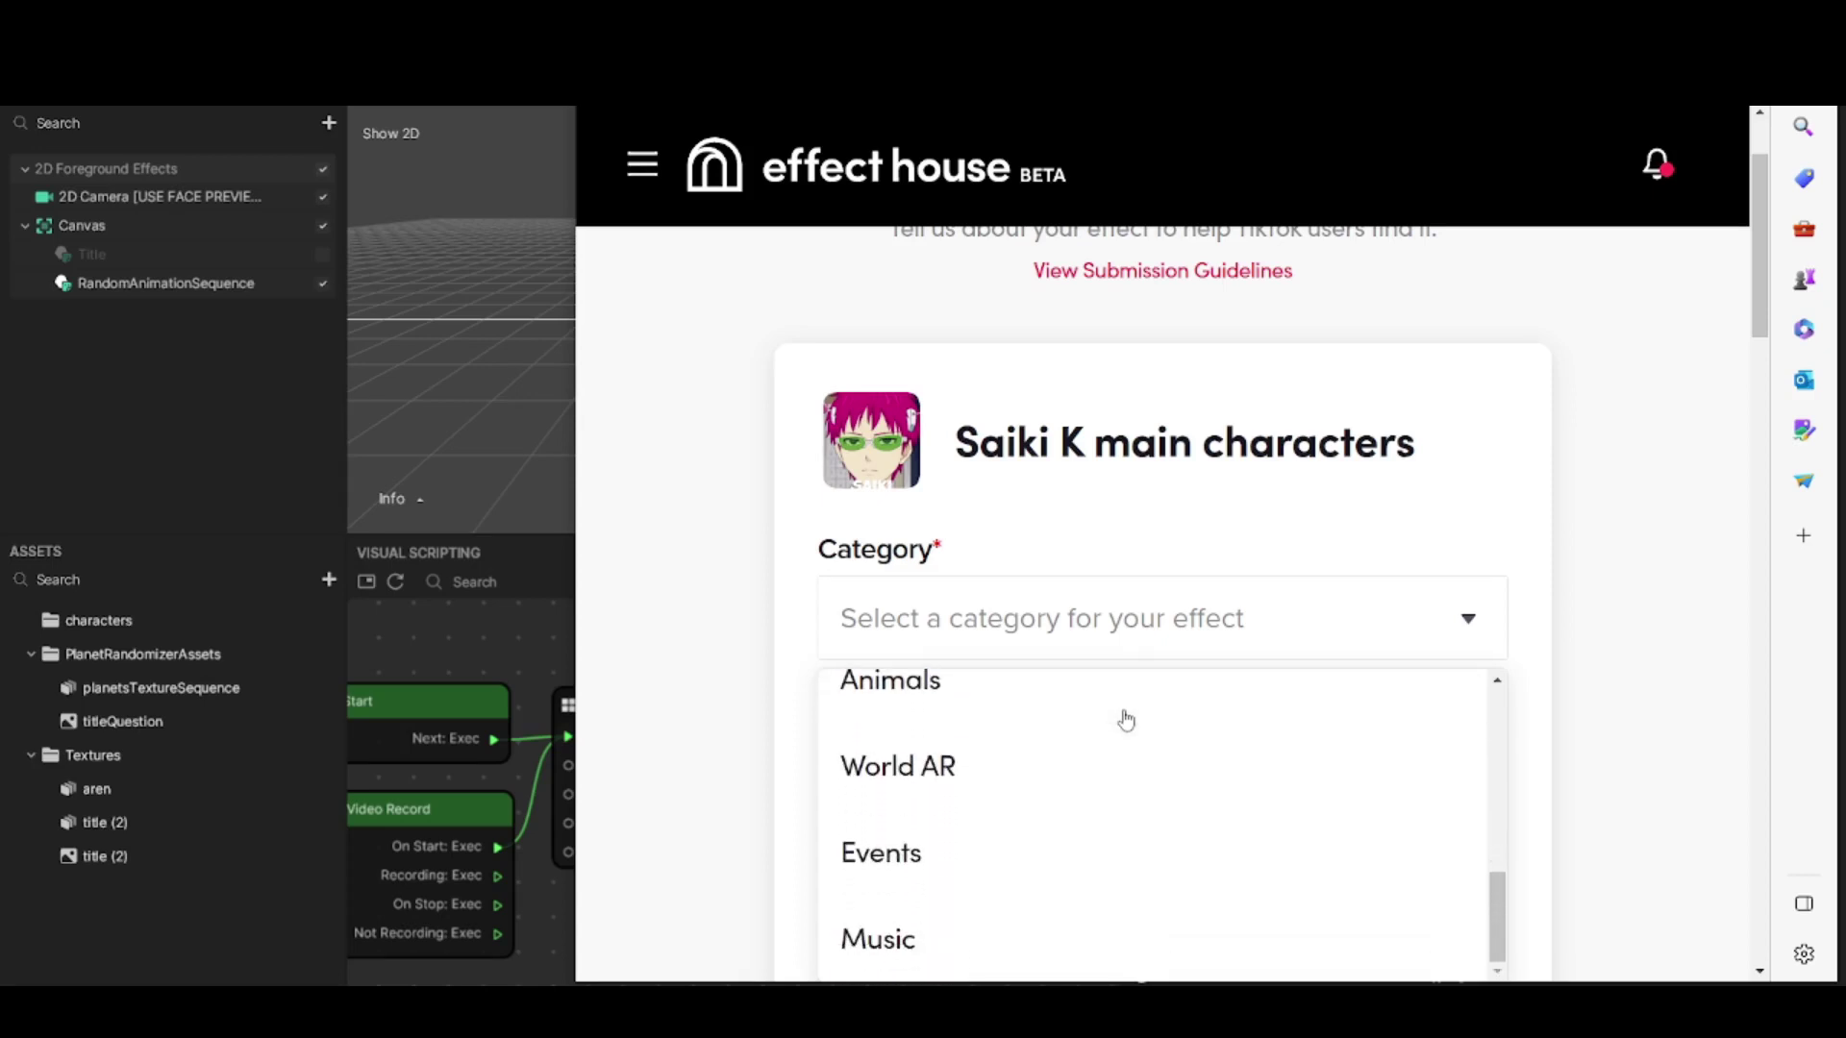
scroll(1126, 719, "up", 3)
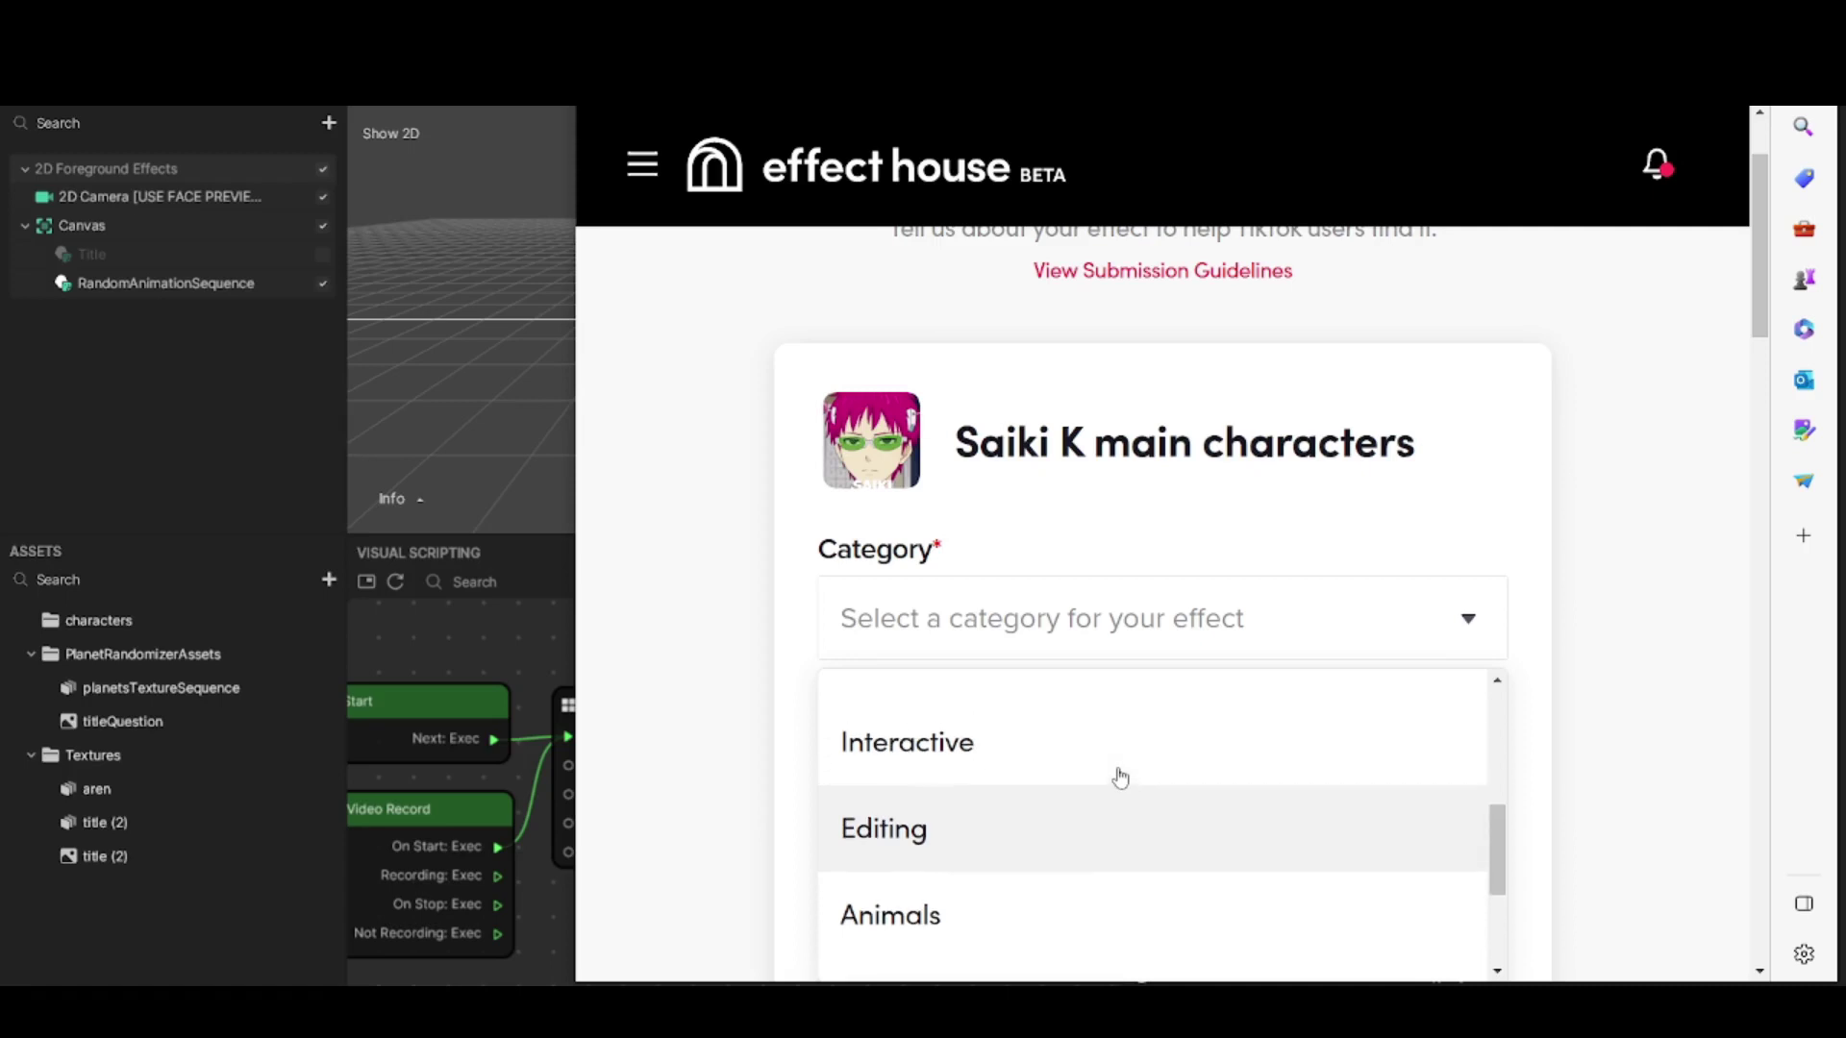
scroll(1120, 777, "up", 3)
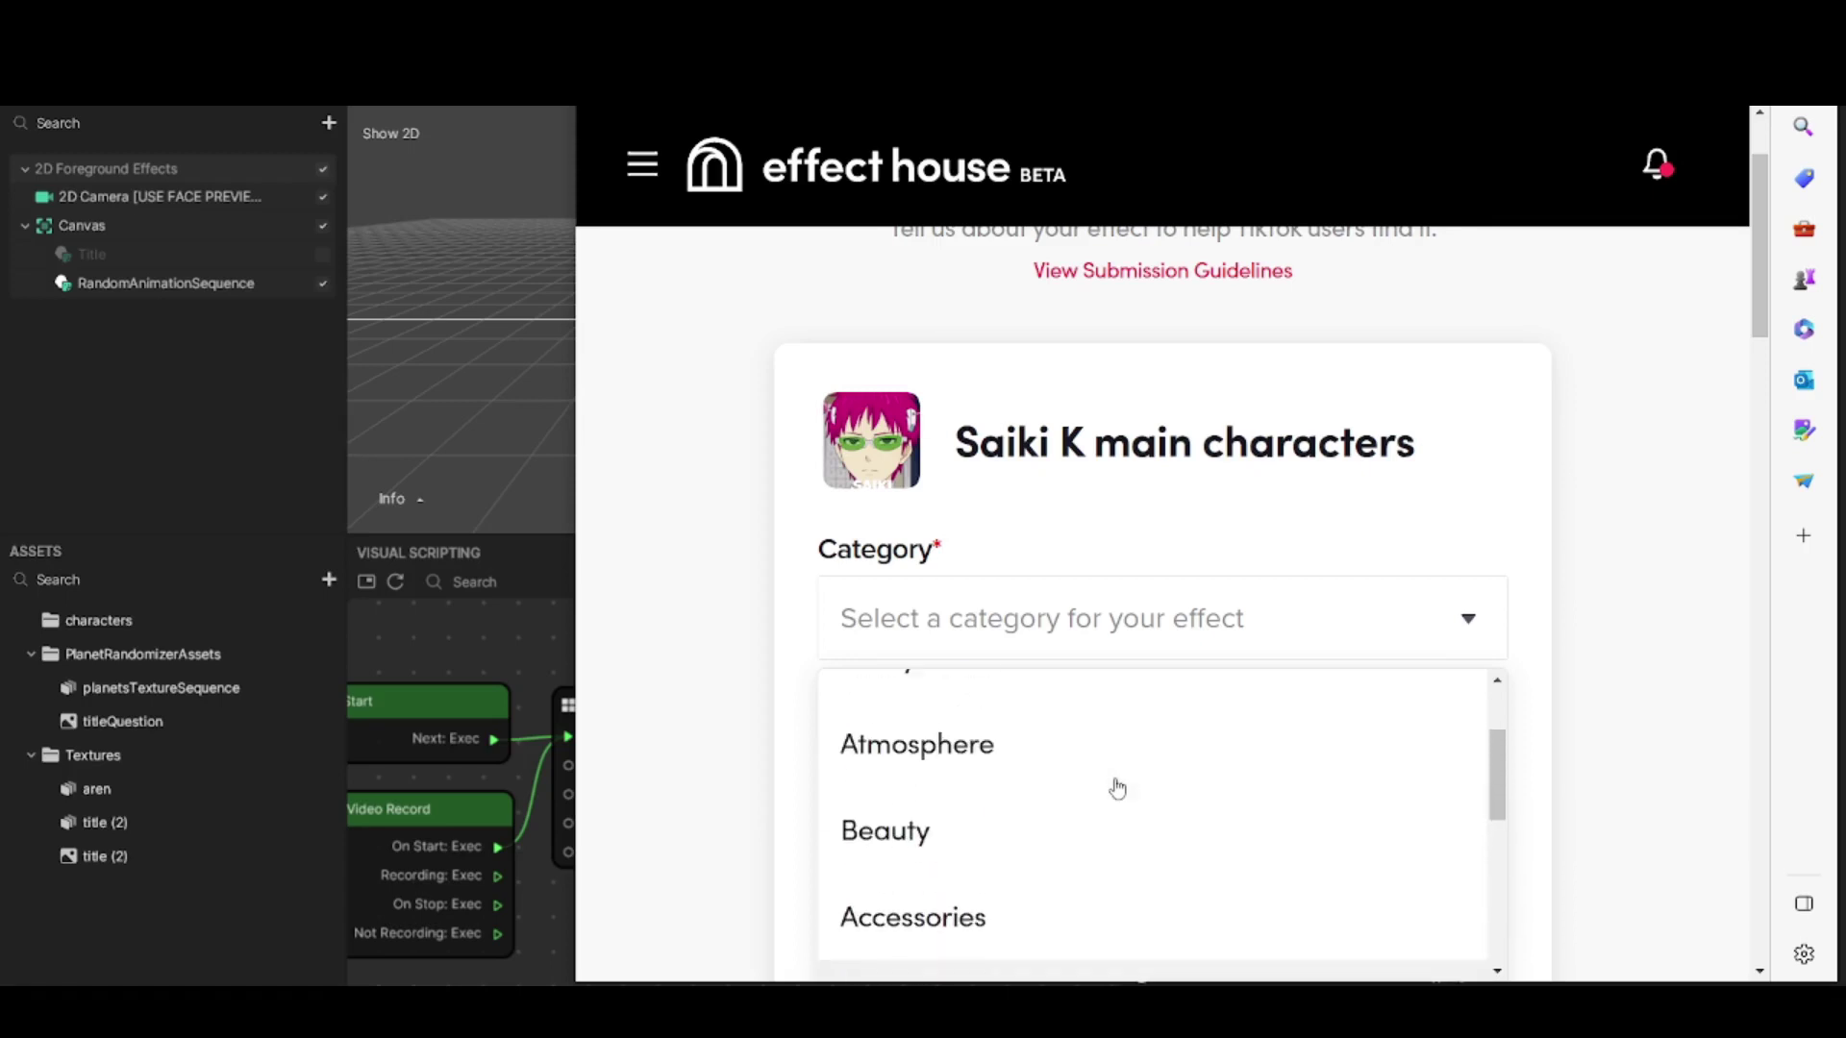
scroll(1117, 789, "up", 1)
scroll(1117, 788, "down", 1)
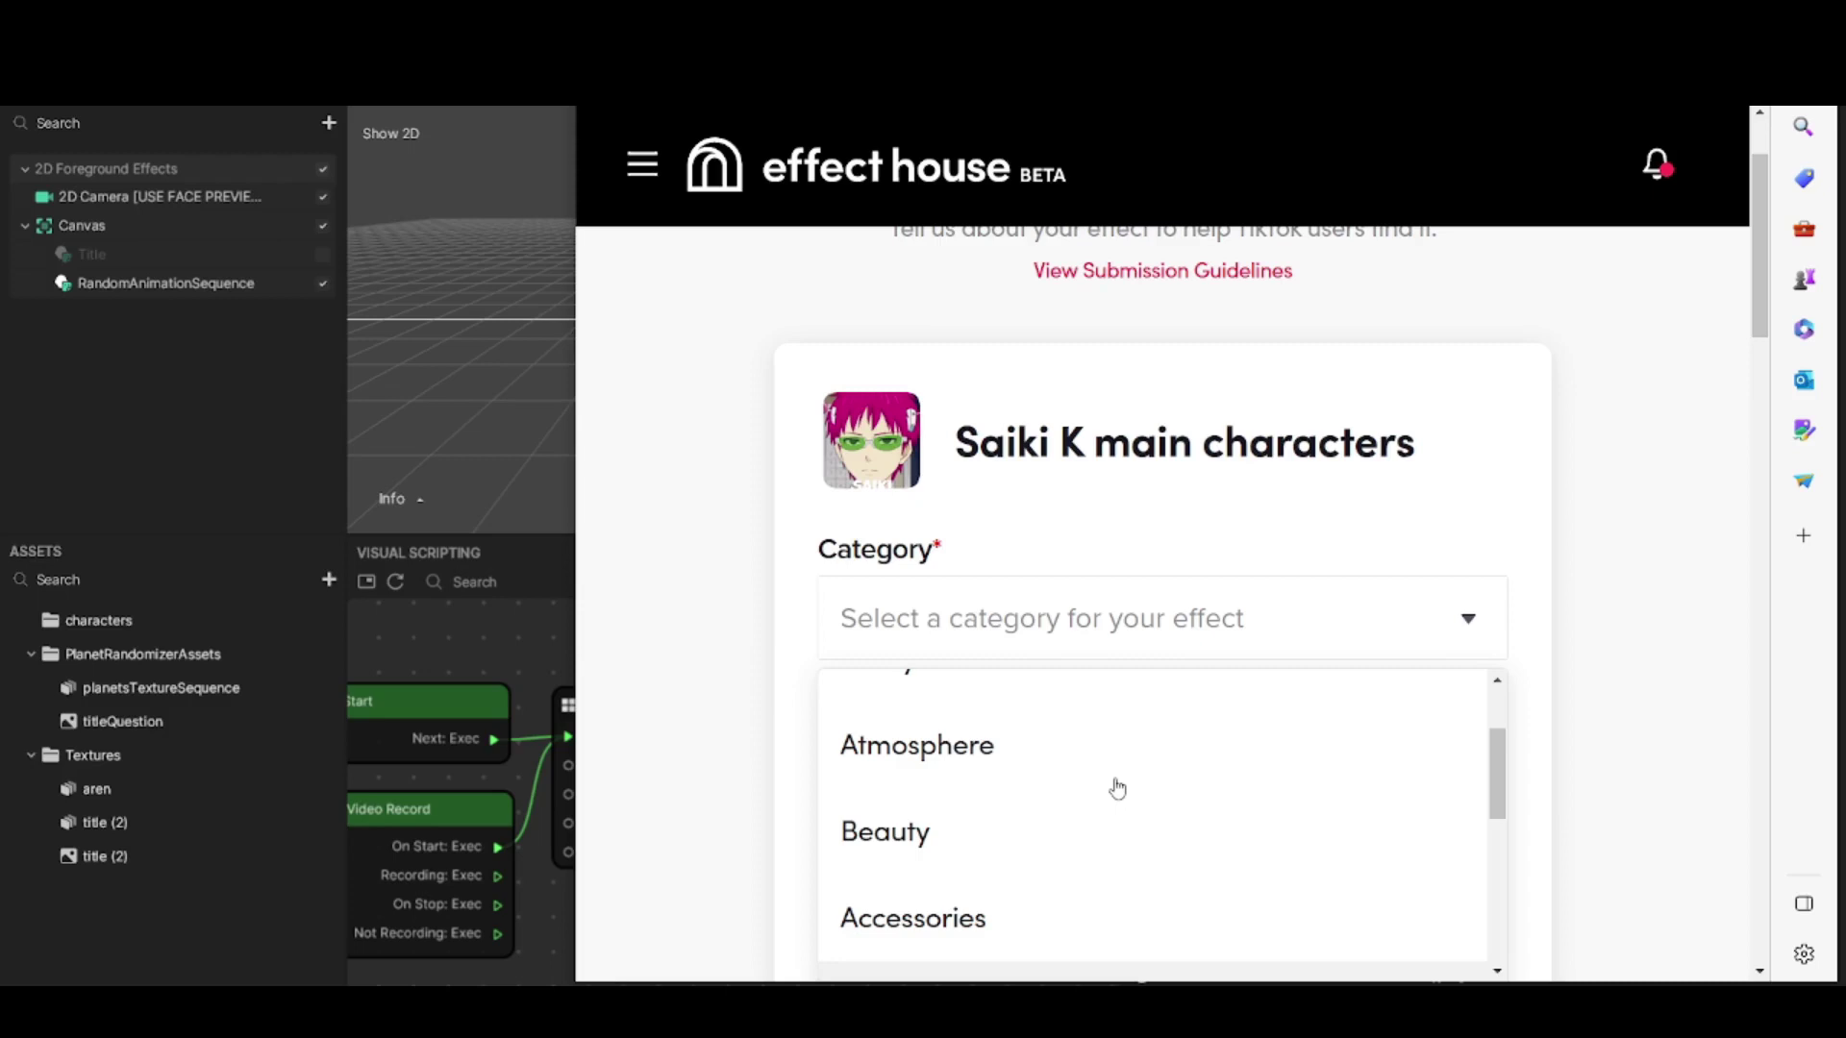
scroll(1117, 788, "down", 2)
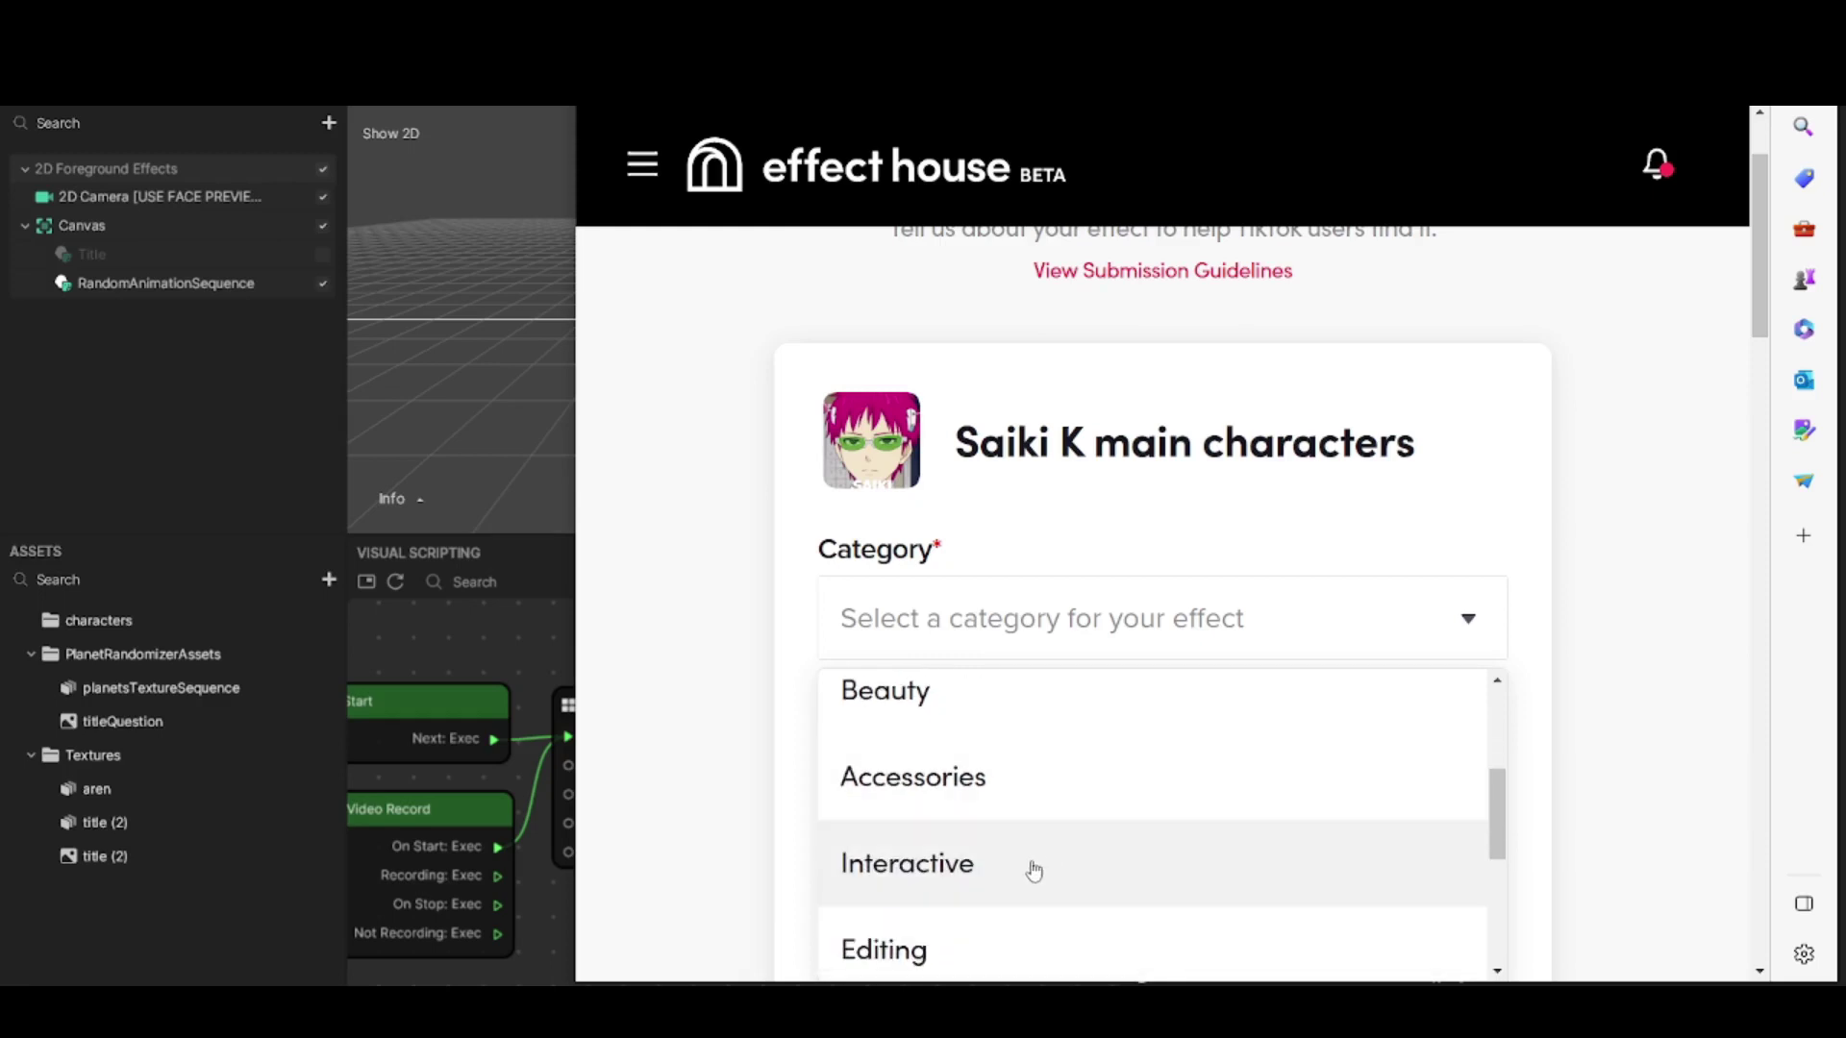
Step: Set the category to Interactive and add the tags Saiki K, The Disastrous Life of Saiki K and Random Saiki
left_click(1034, 863)
scroll(1019, 769, "down", 1)
left_click(1006, 649)
type("S")
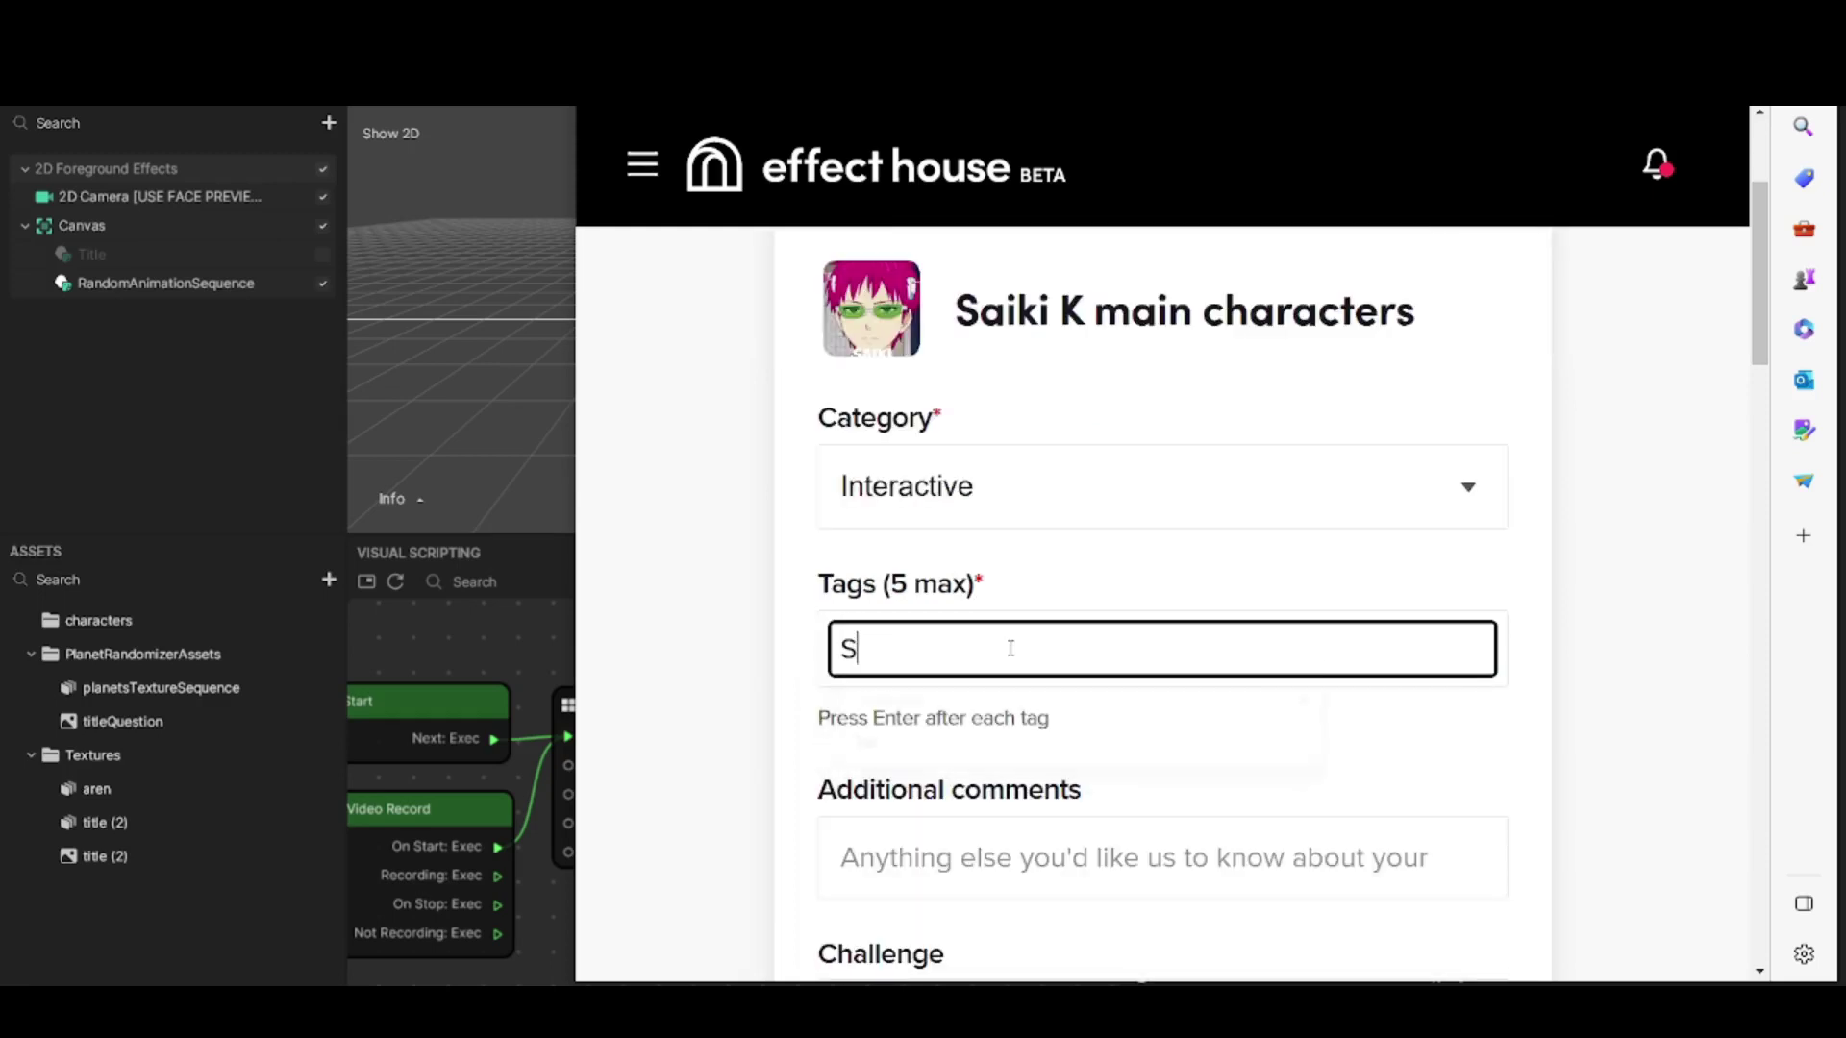
type("aiki K,")
key("BackSpace")
key("Return")
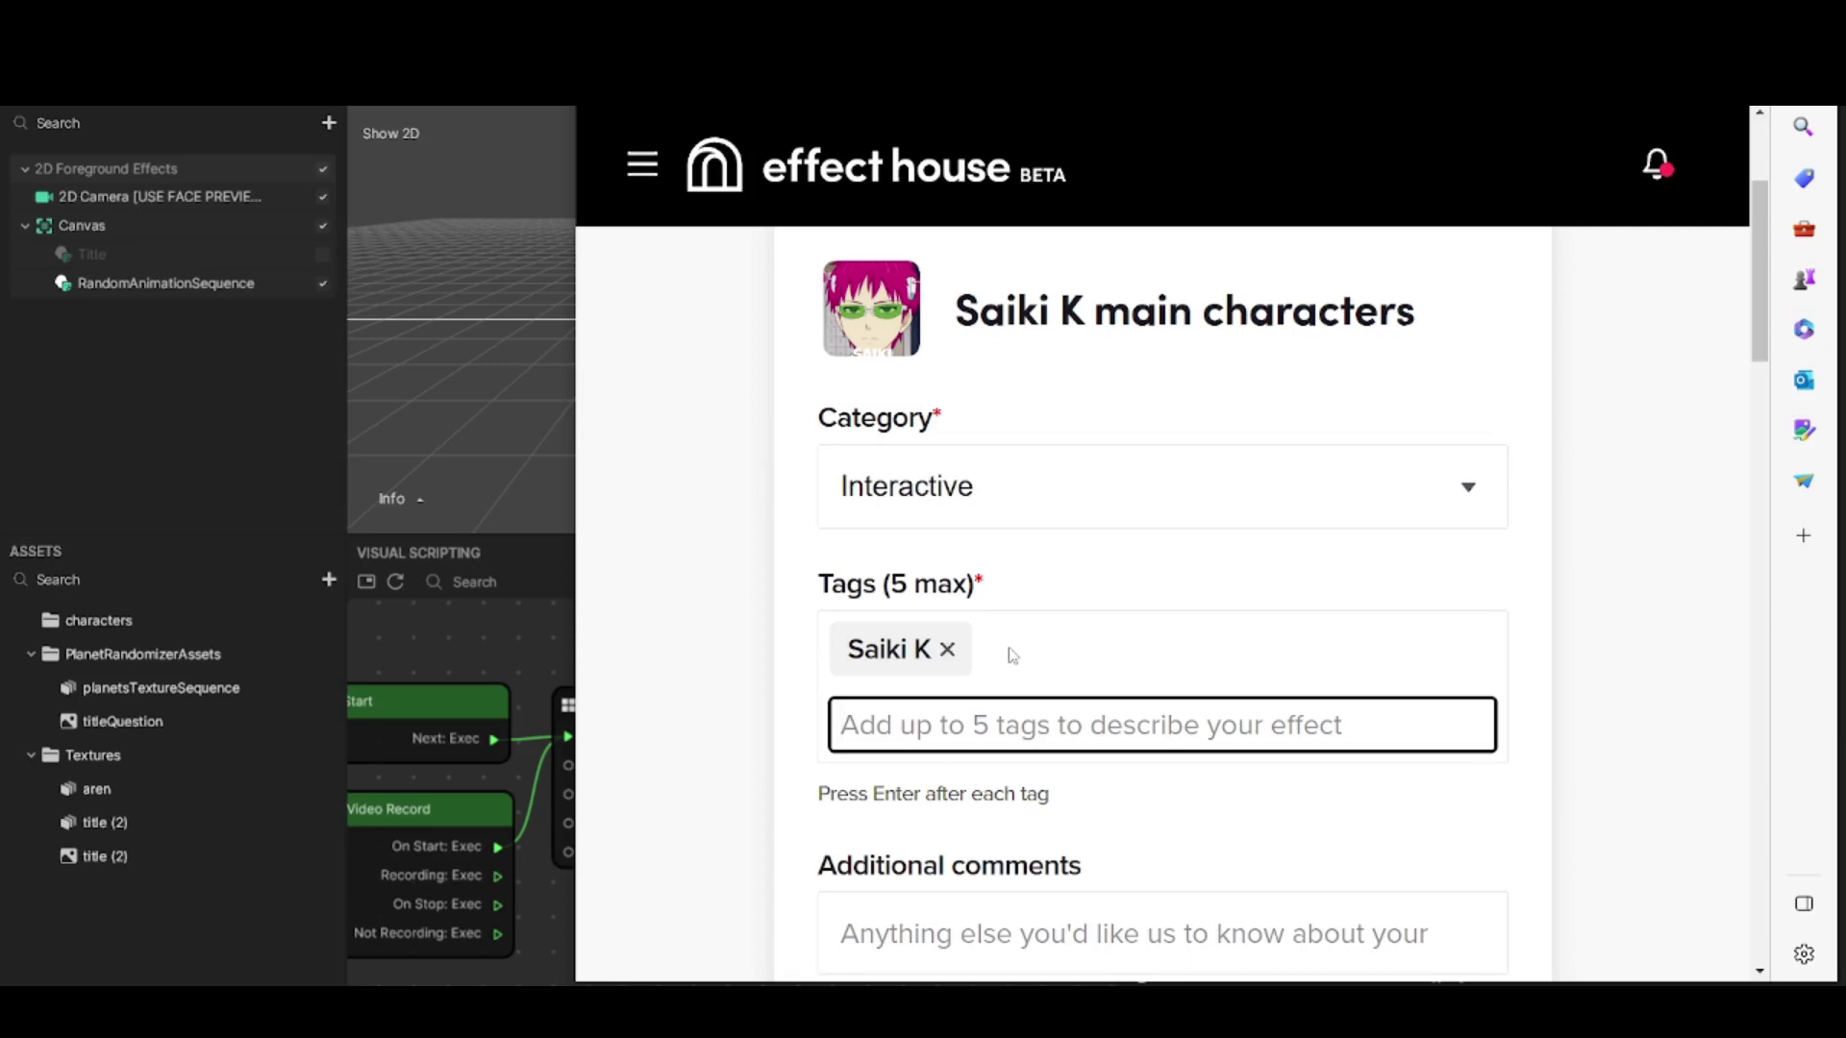
type("The Di")
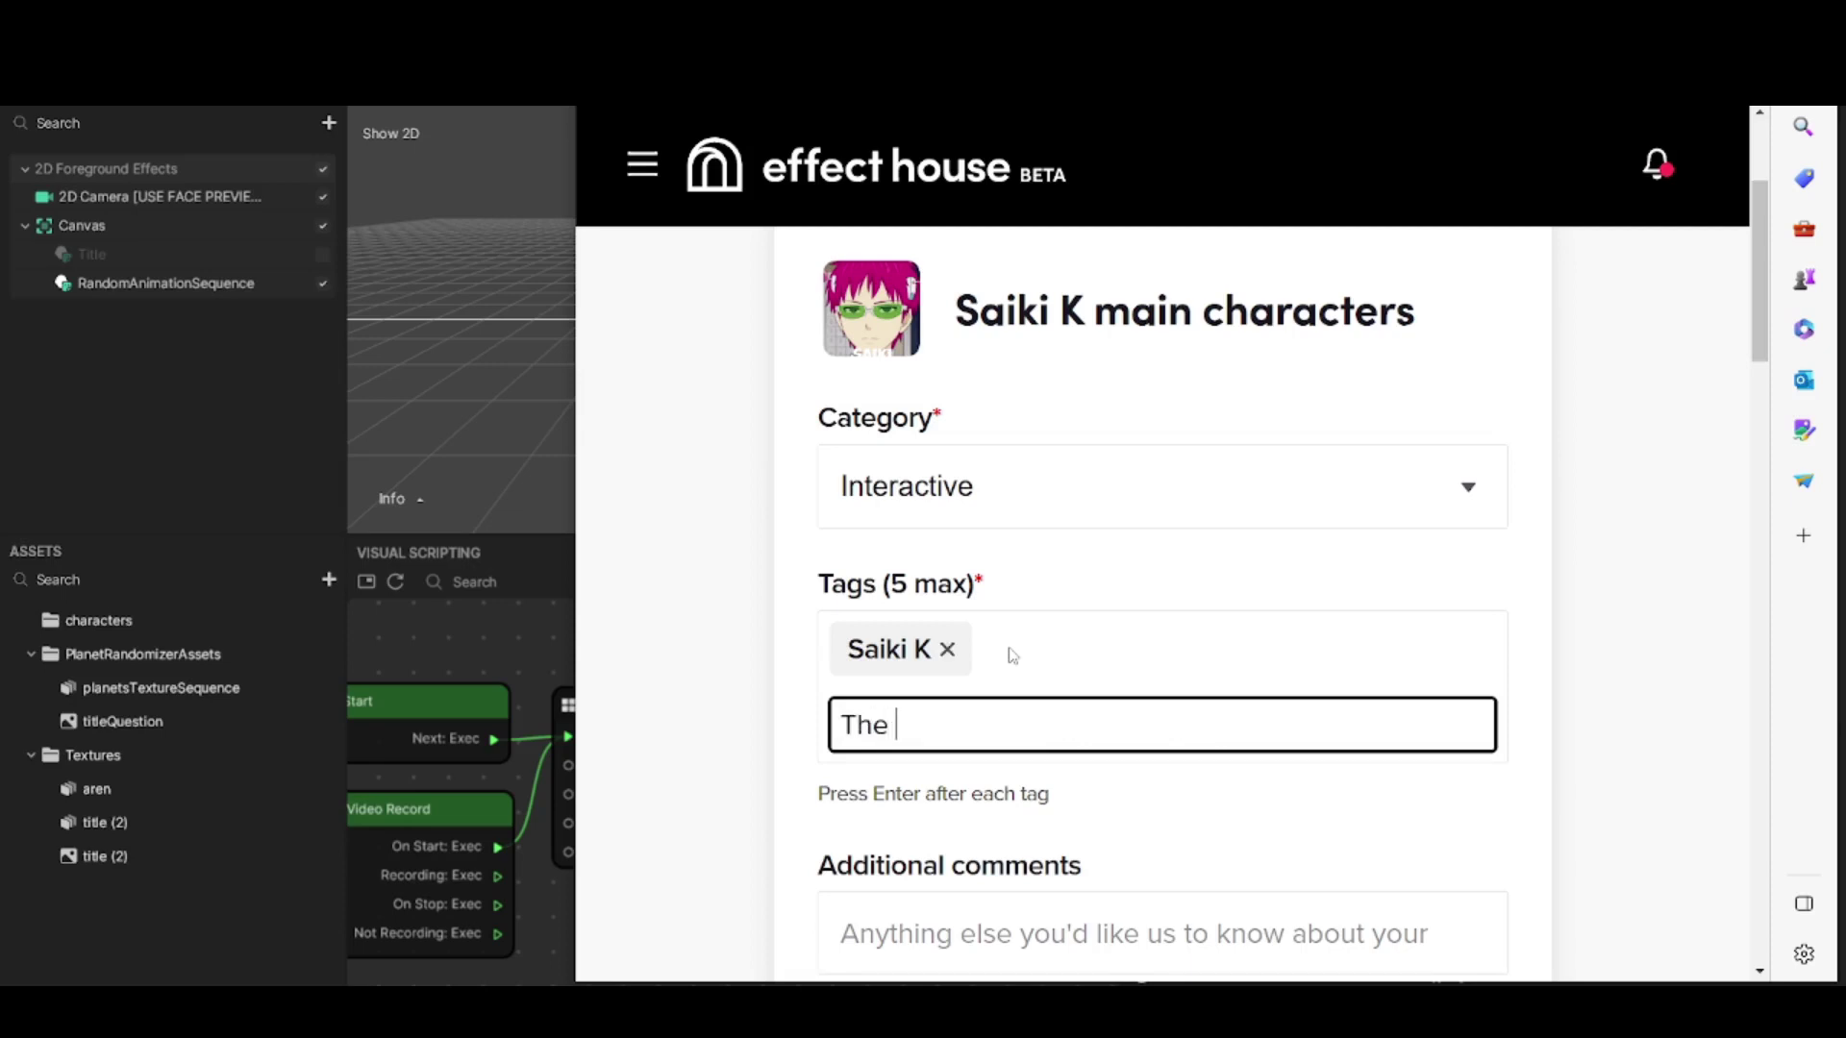
type("sastrous")
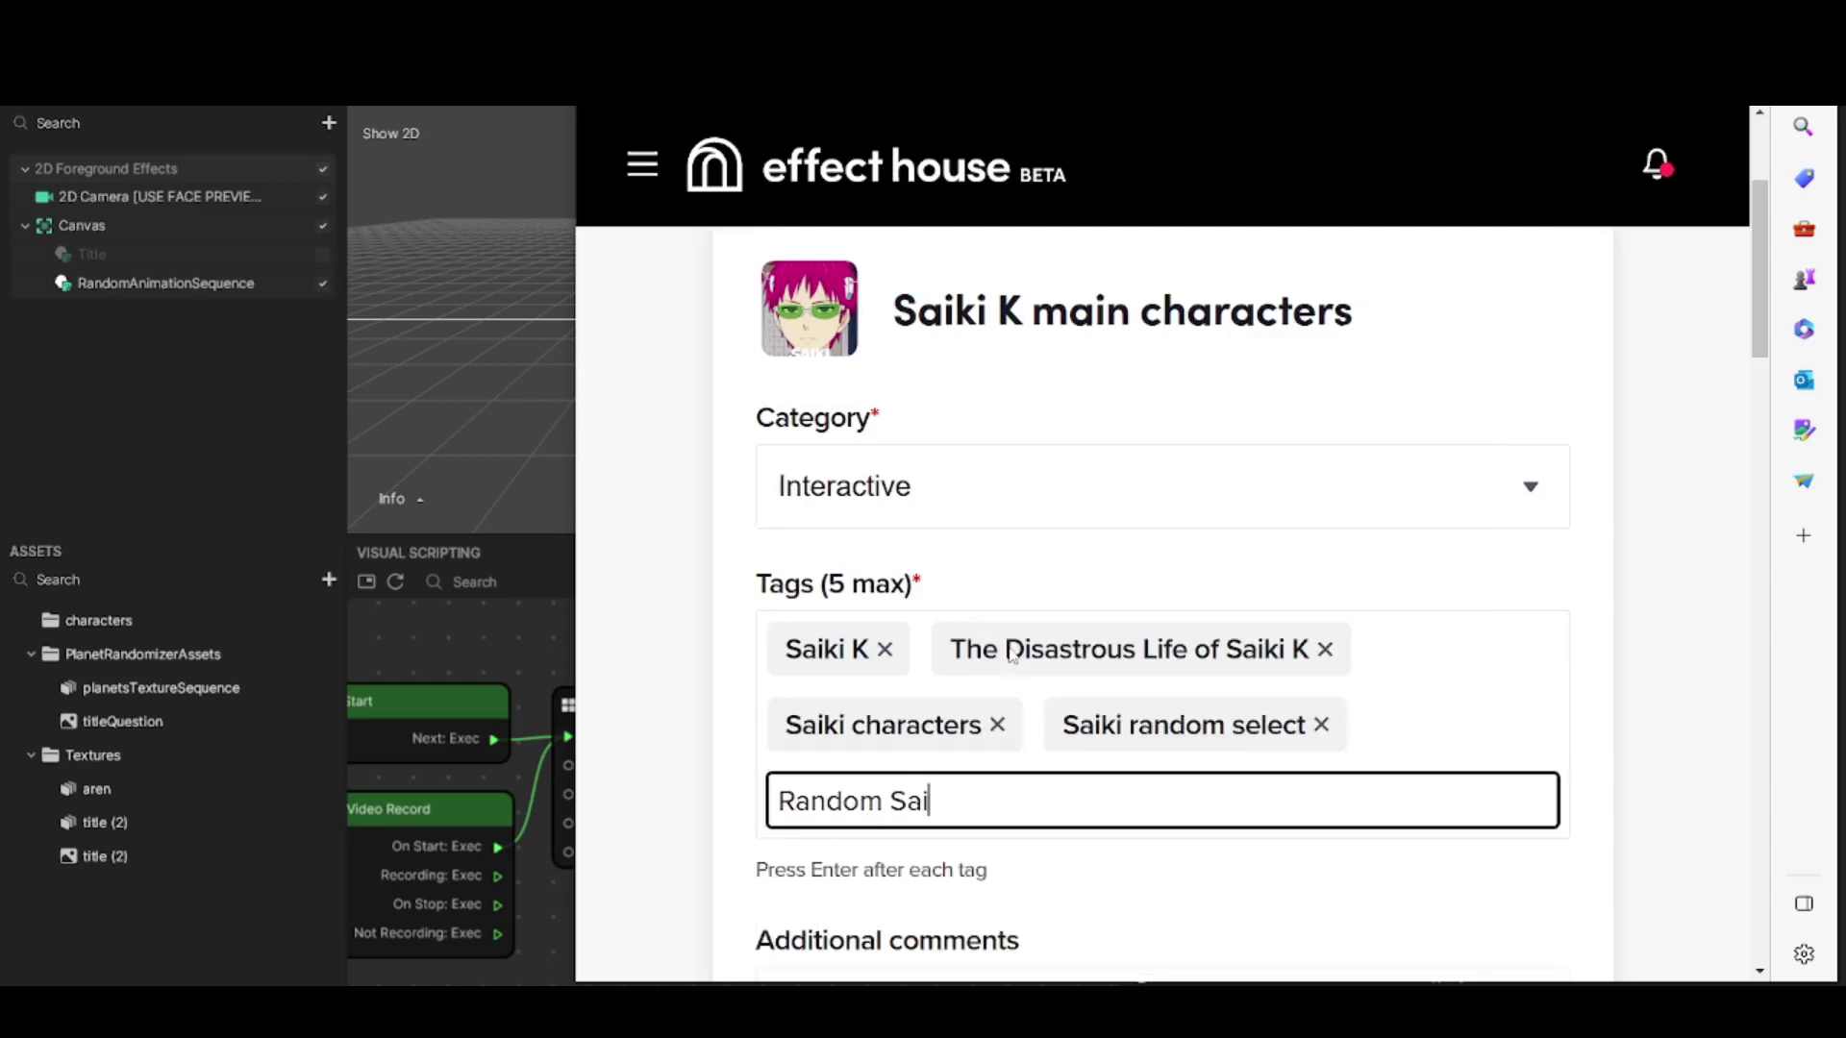
type("ki")
key("Return")
scroll(1012, 654, "down", 6)
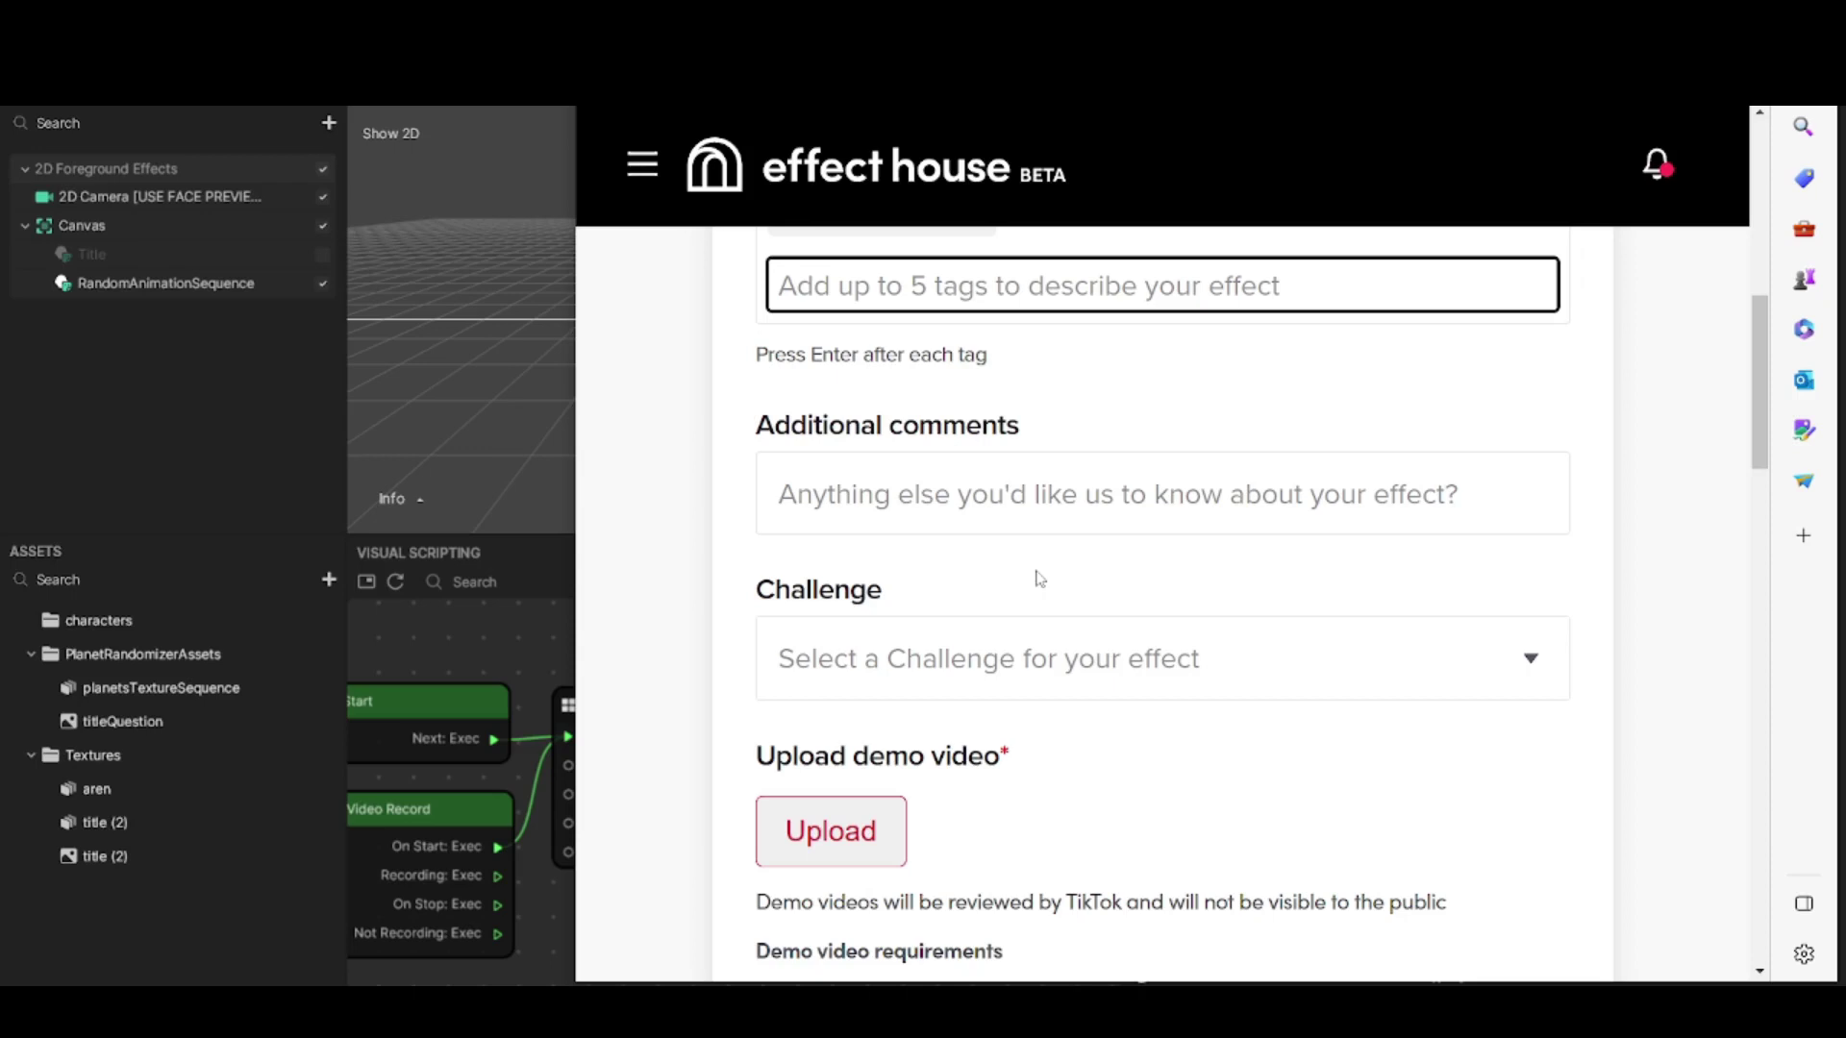
Step: Attach JTBI8018.MOV as the demo video in the submission form
scroll(1039, 578, "down", 3)
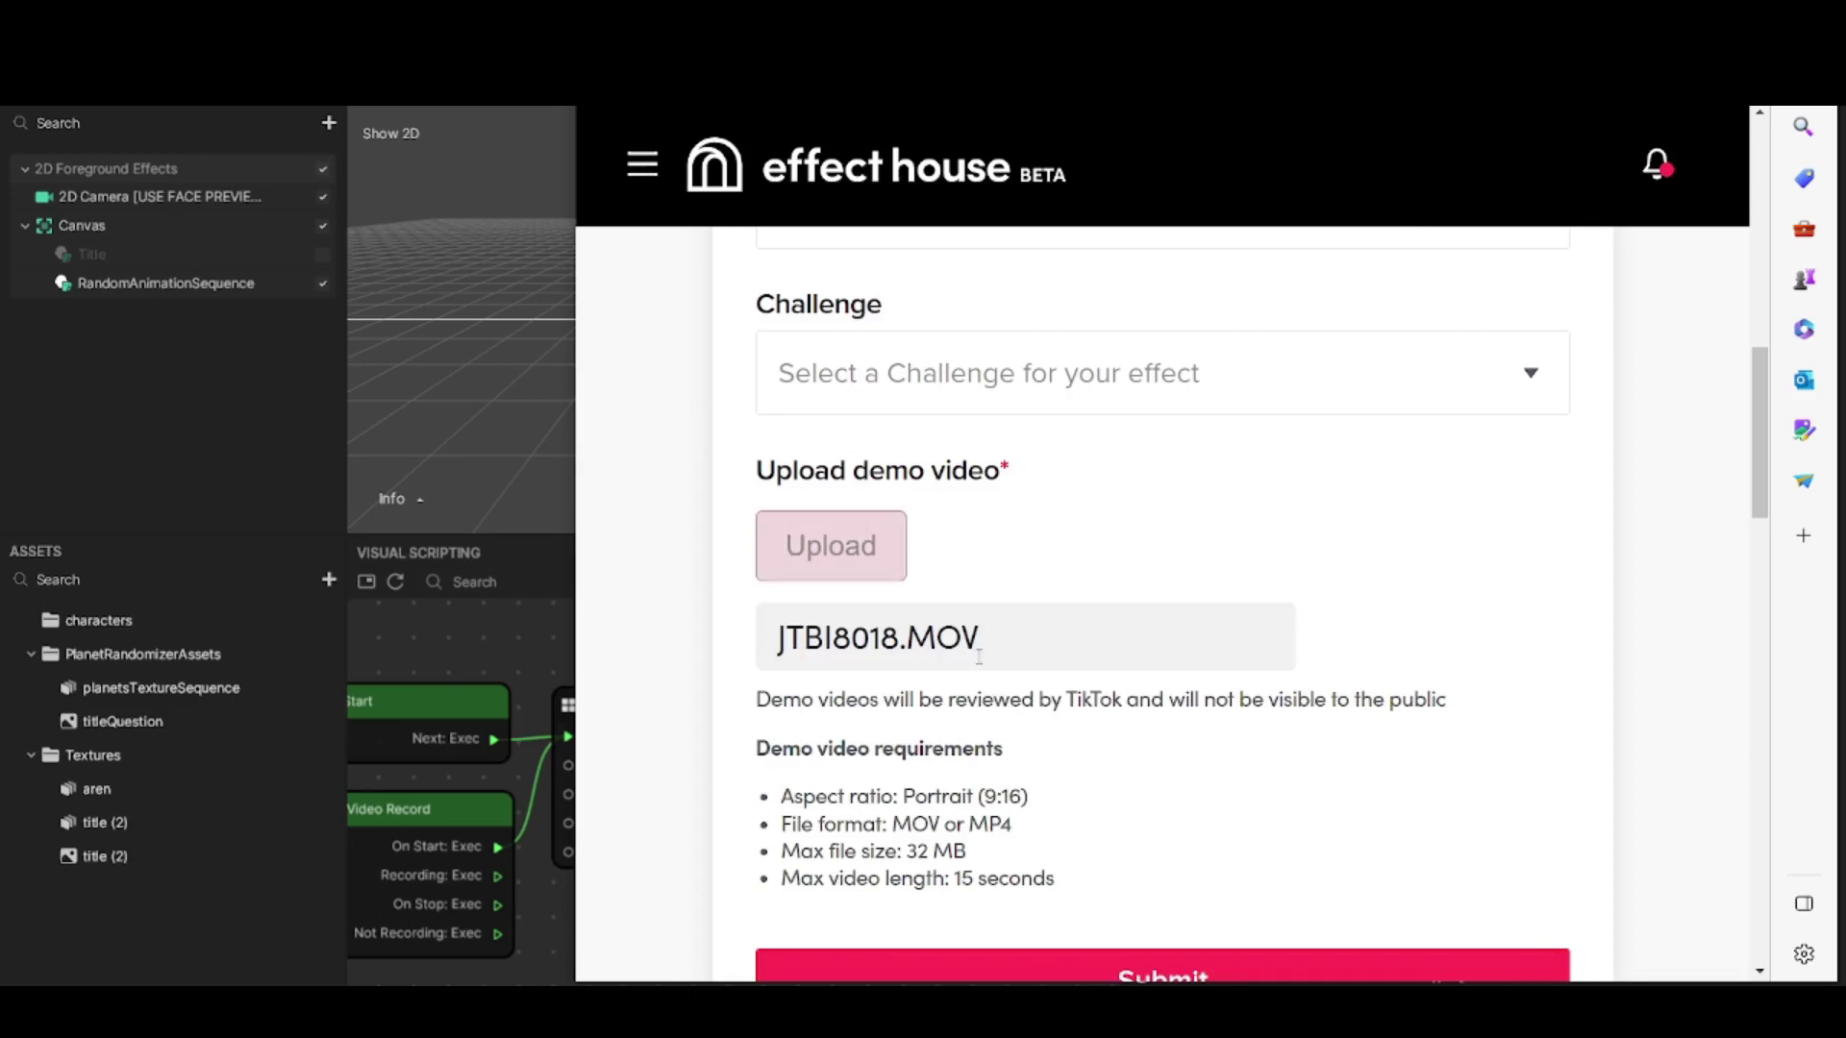
scroll(979, 657, "down", 3)
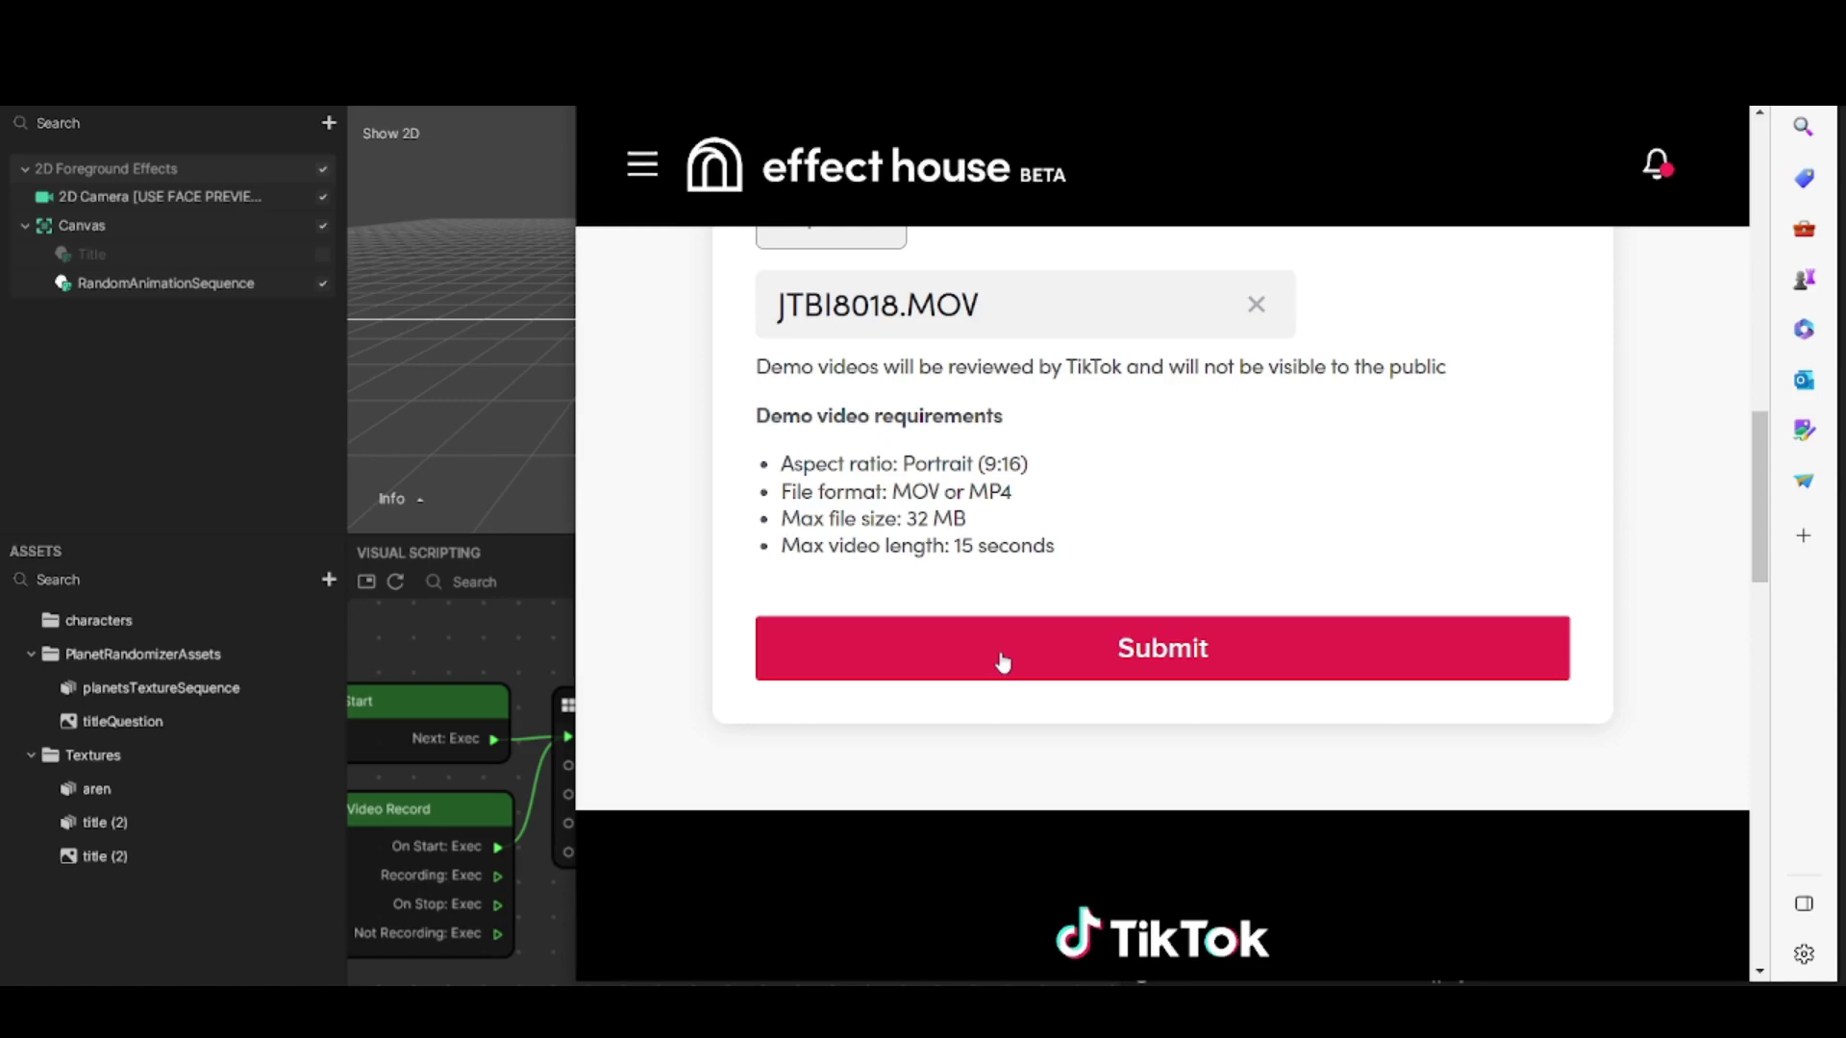
Step: Submit the Saiki K main characters effect for review and view the confirmation page
left_click(1002, 661)
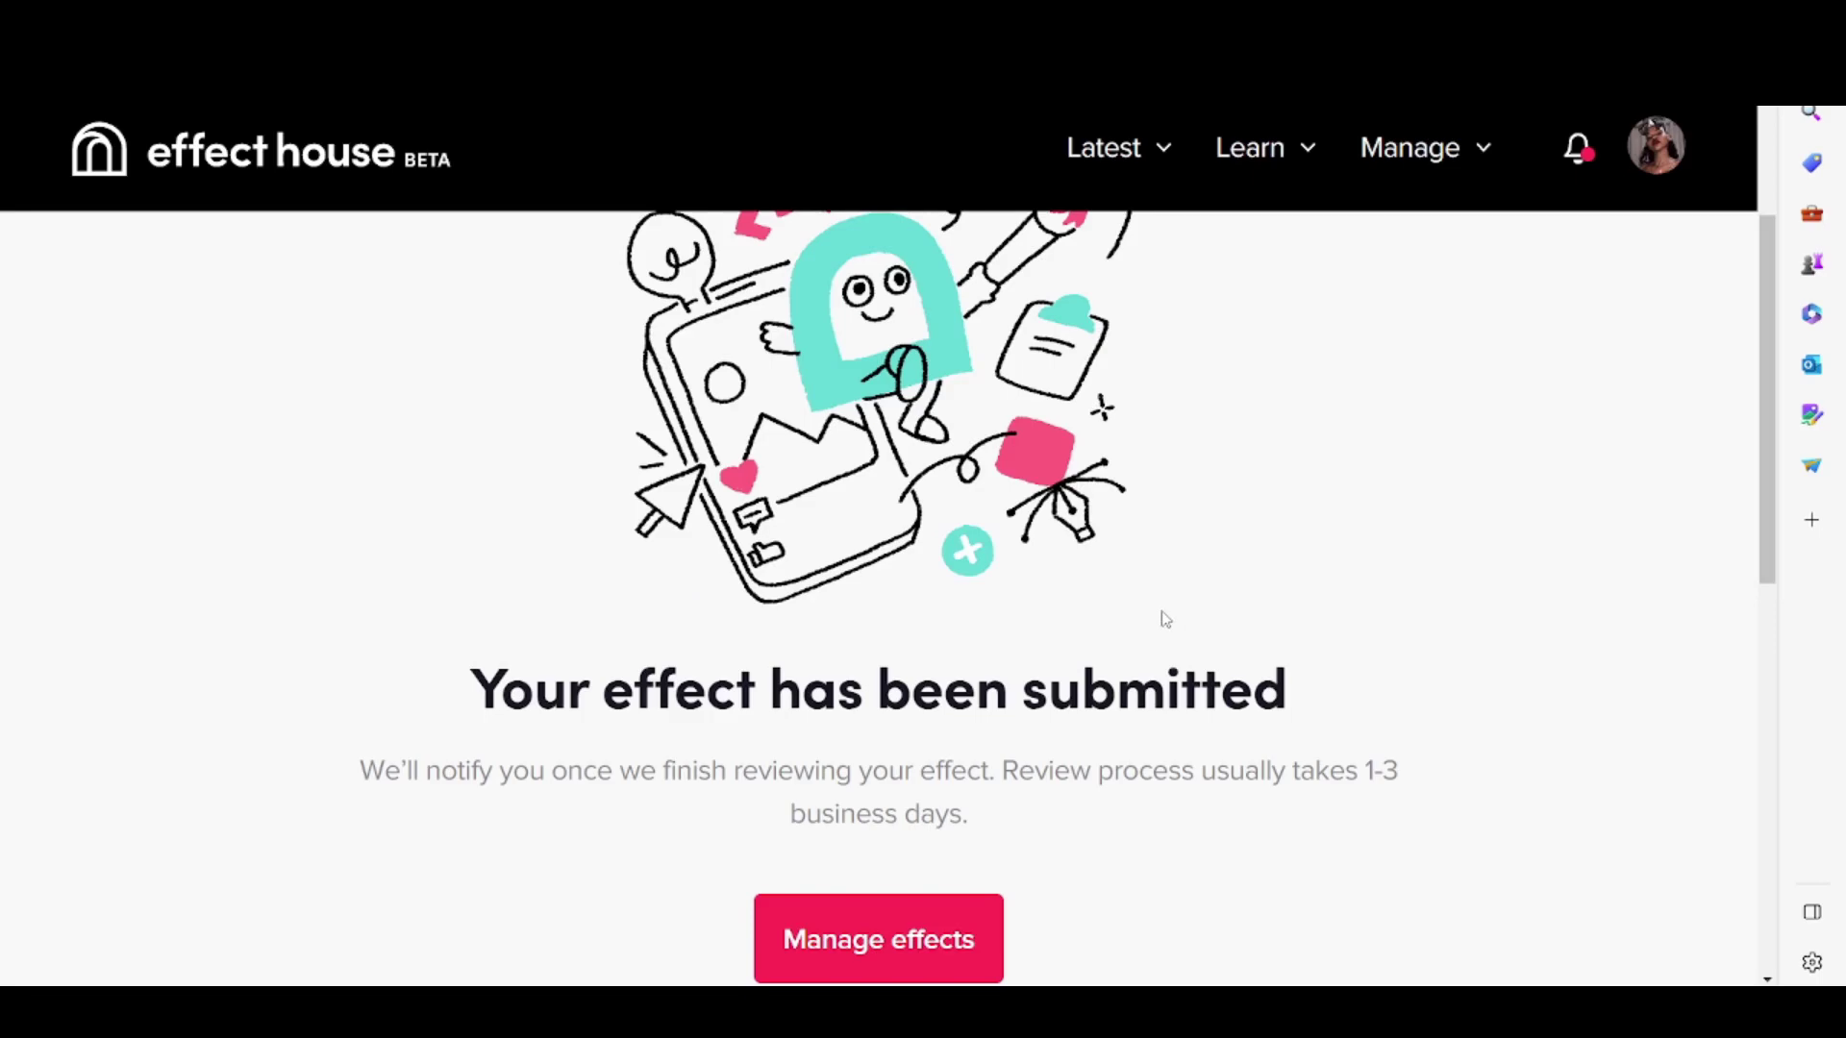
scroll(1155, 680, "up", 2)
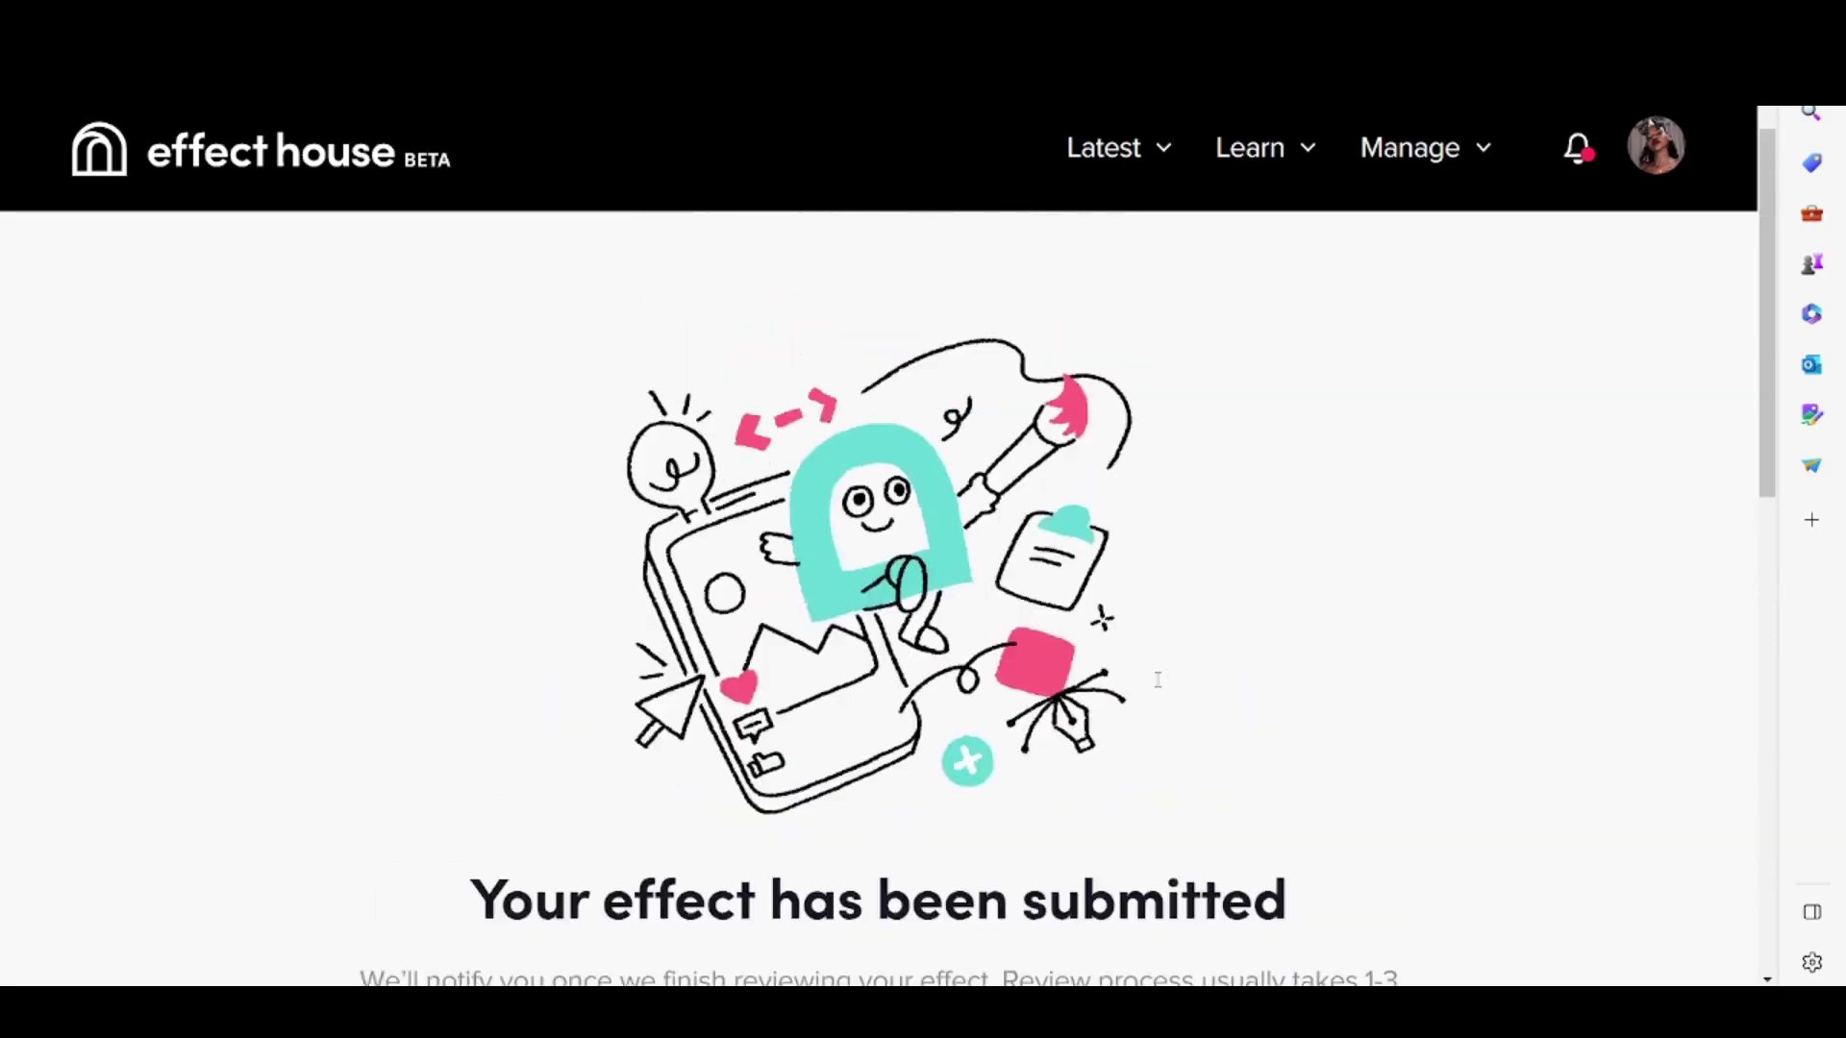
scroll(1158, 680, "down", 4)
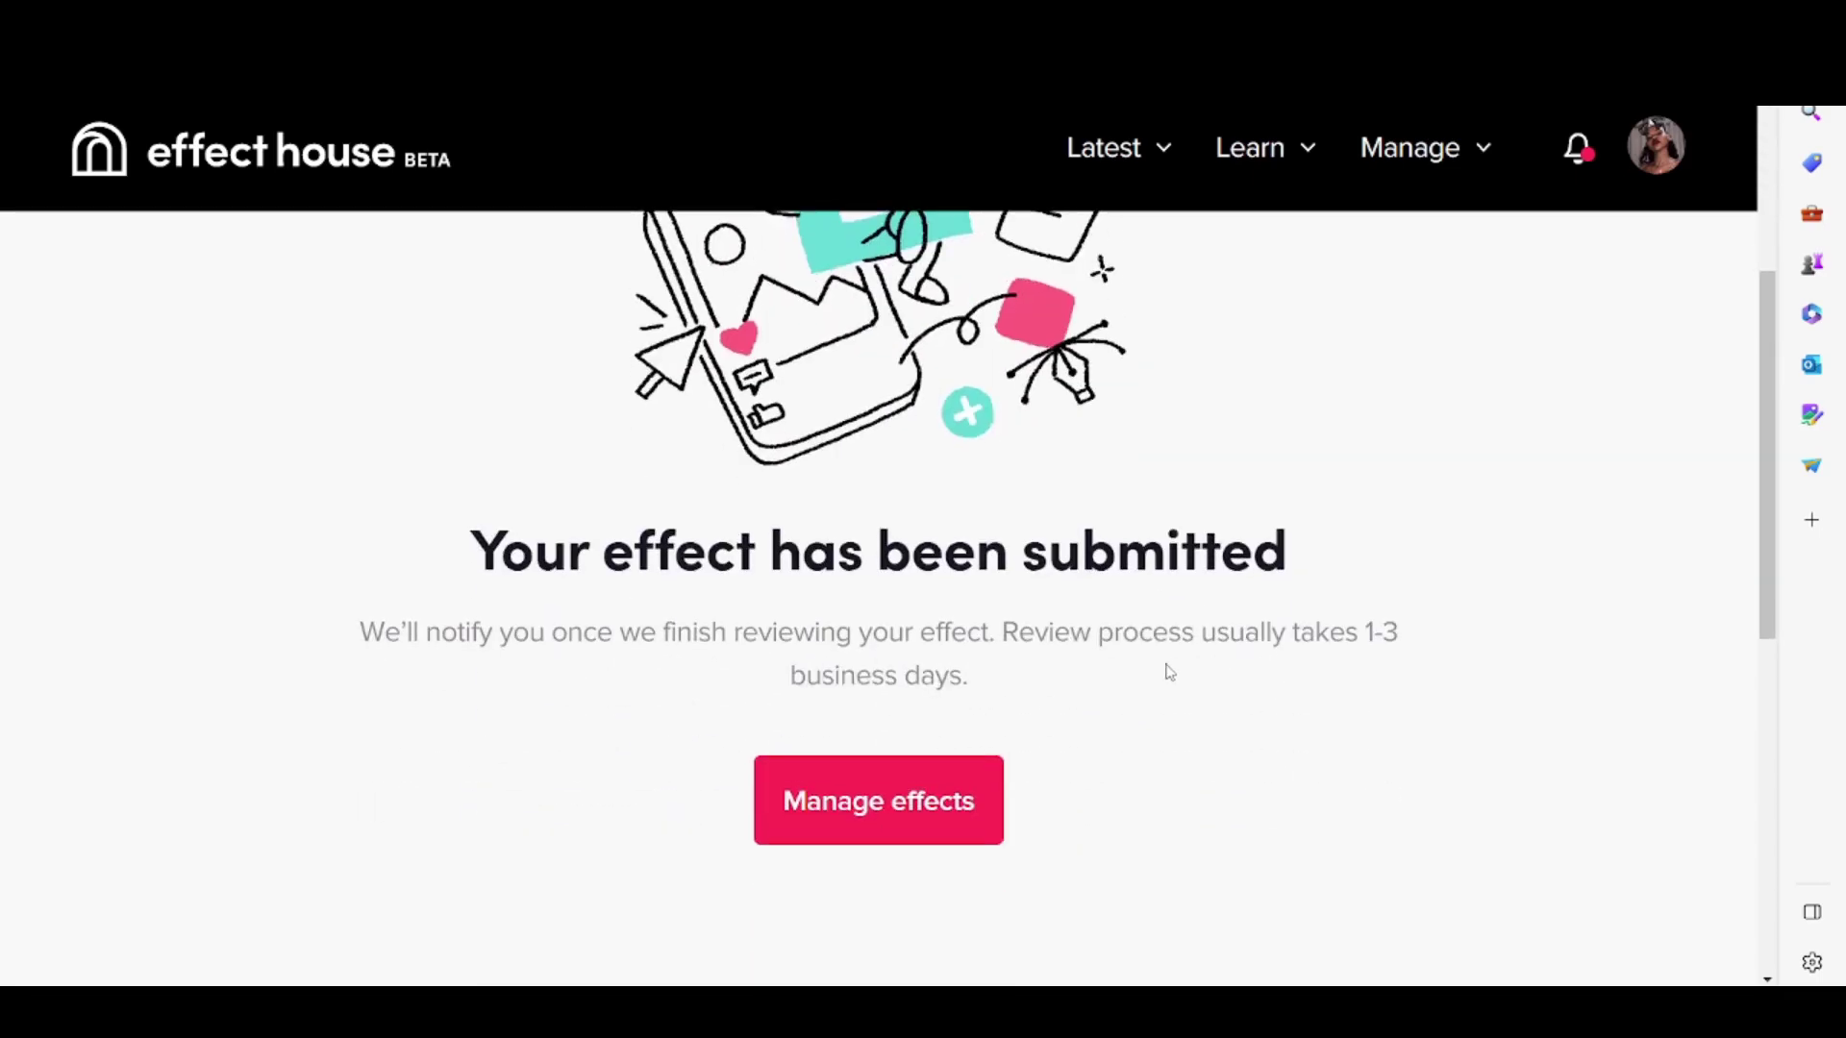